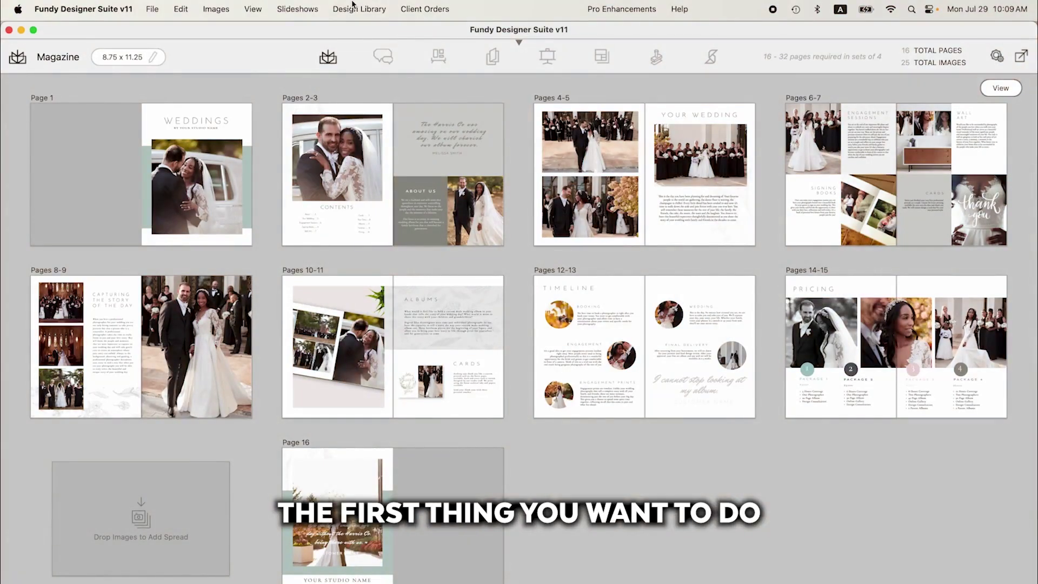
Download the Wedding Magazine design from the Studio Magazine designs in the design library
click(352, 6)
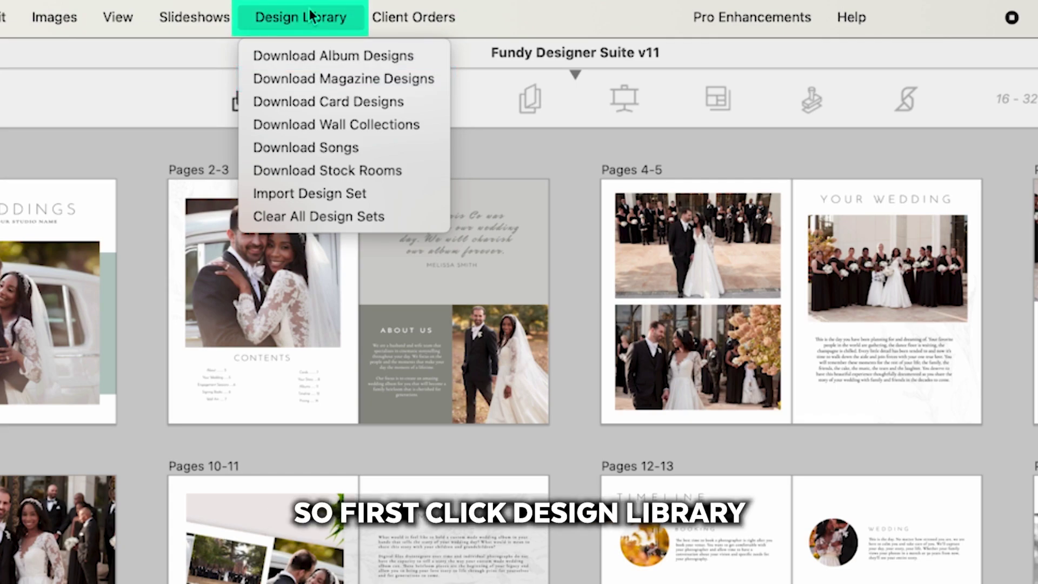
click(336, 78)
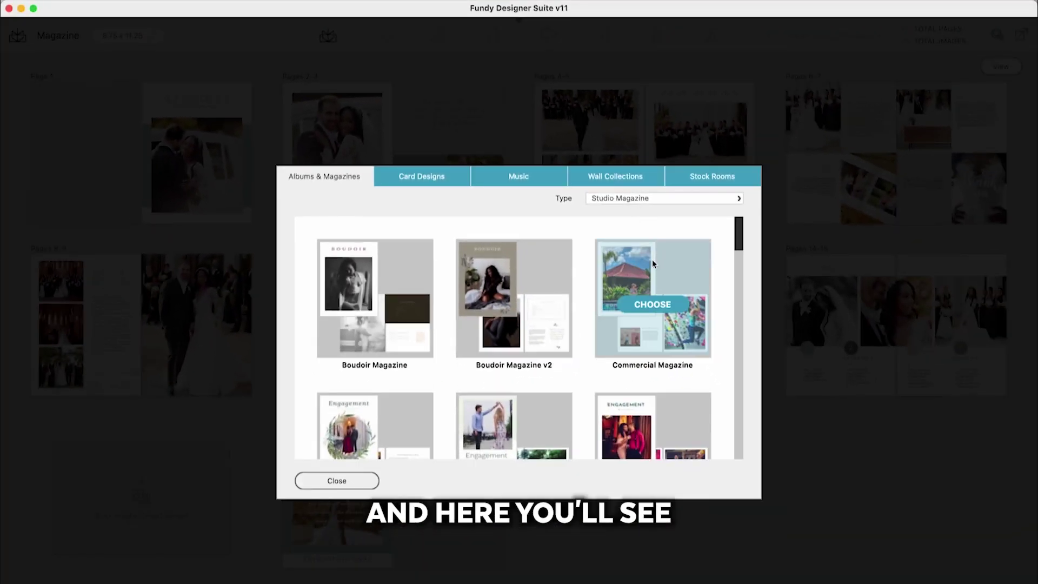
scroll(743, 410, down, 5)
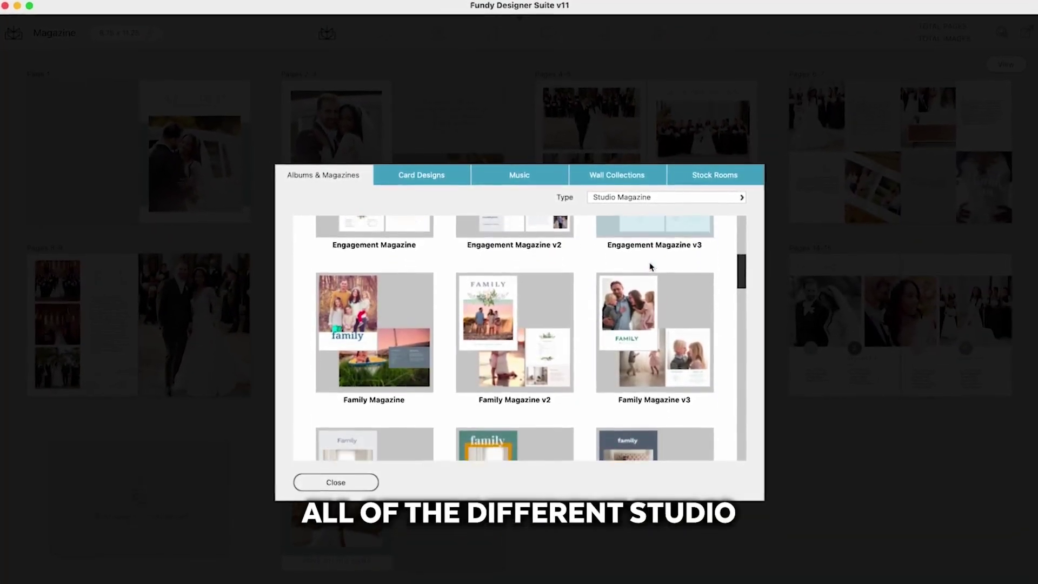
scroll(650, 266, down, 10)
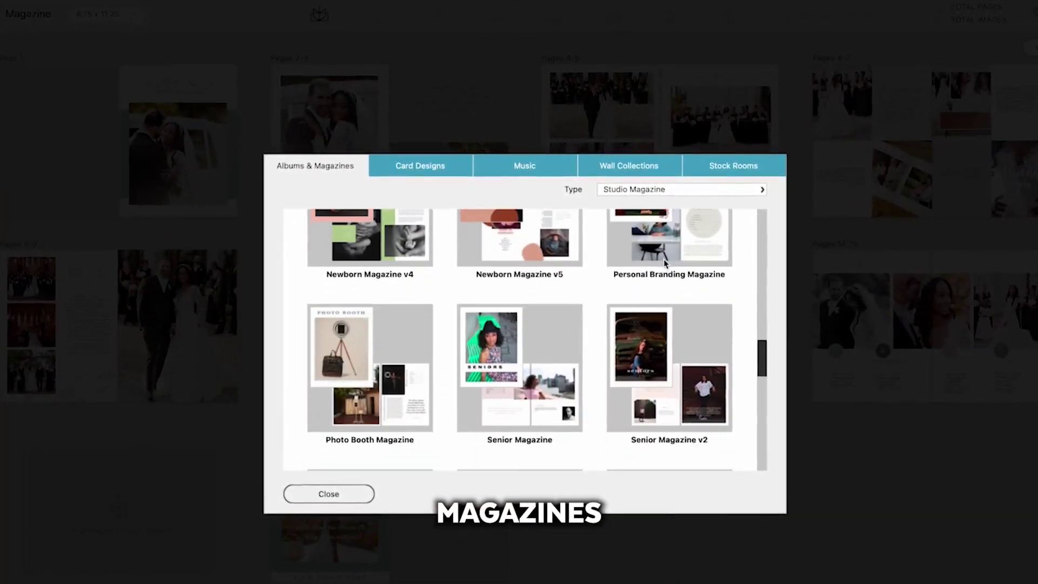
scroll(663, 258, down, 10)
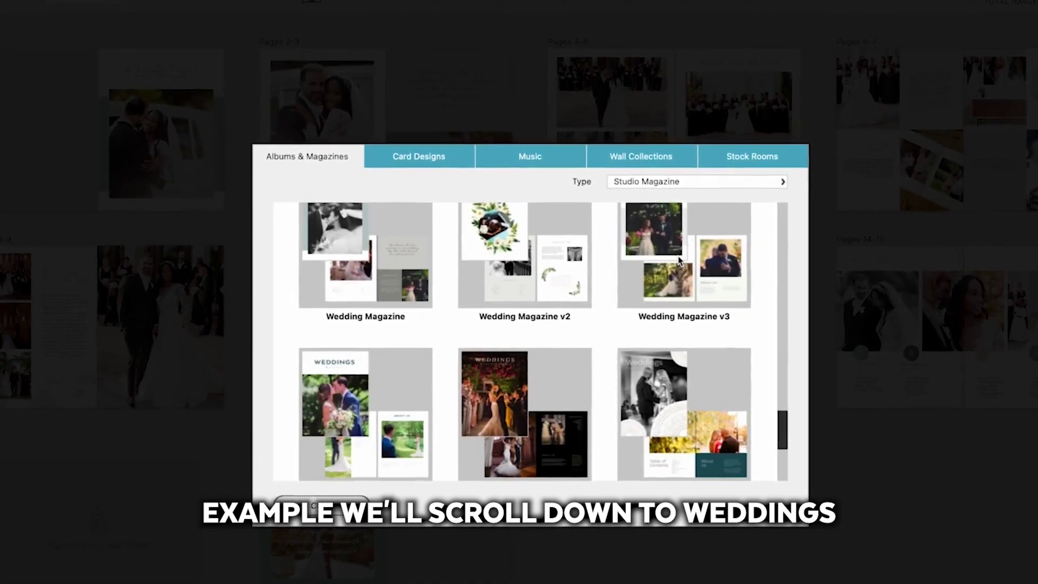
scroll(679, 261, up, 1)
mouse_move(385, 292)
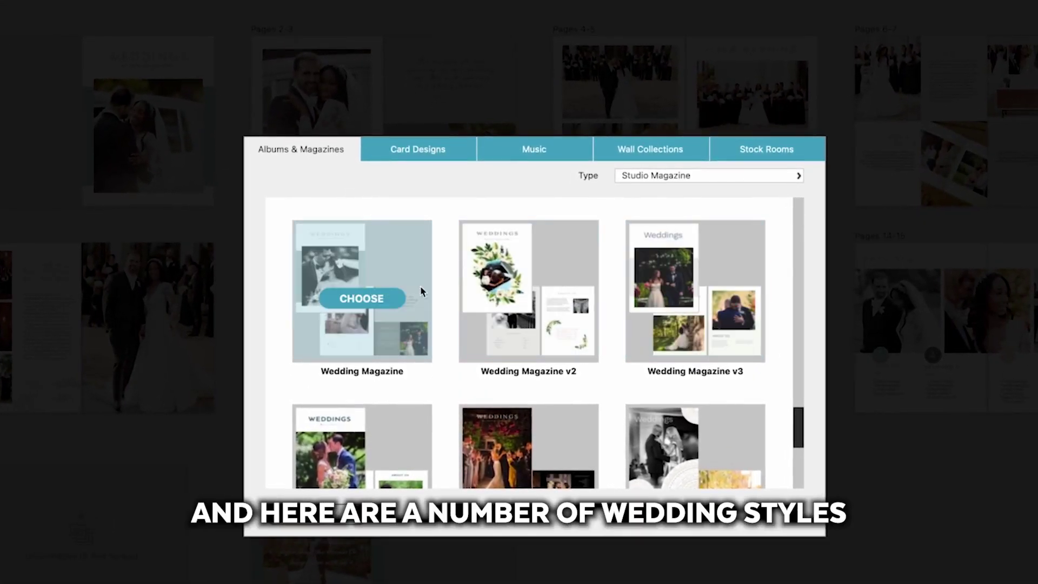
scroll(685, 288, down, 2)
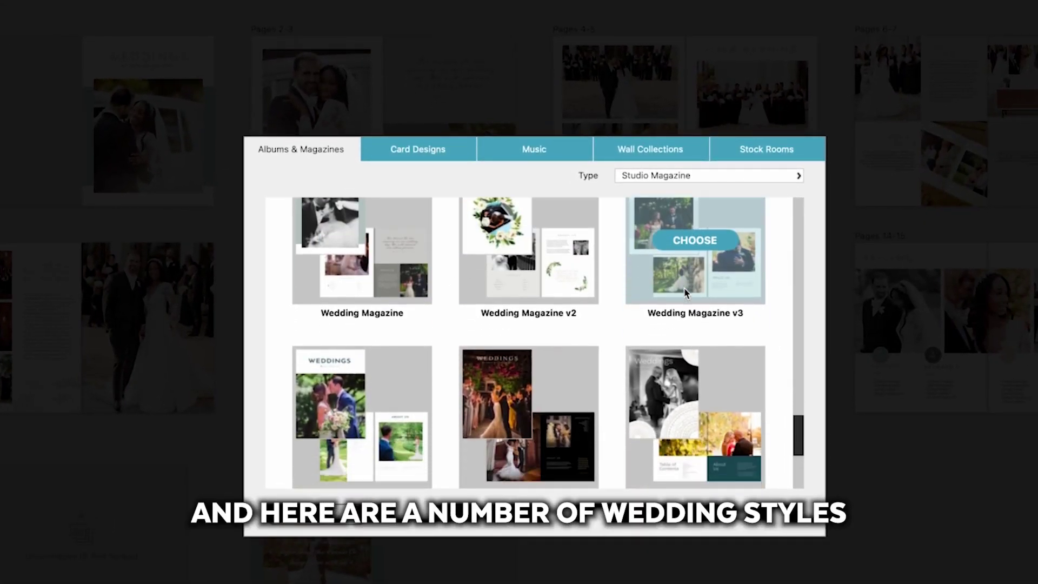
scroll(685, 294, up, 5)
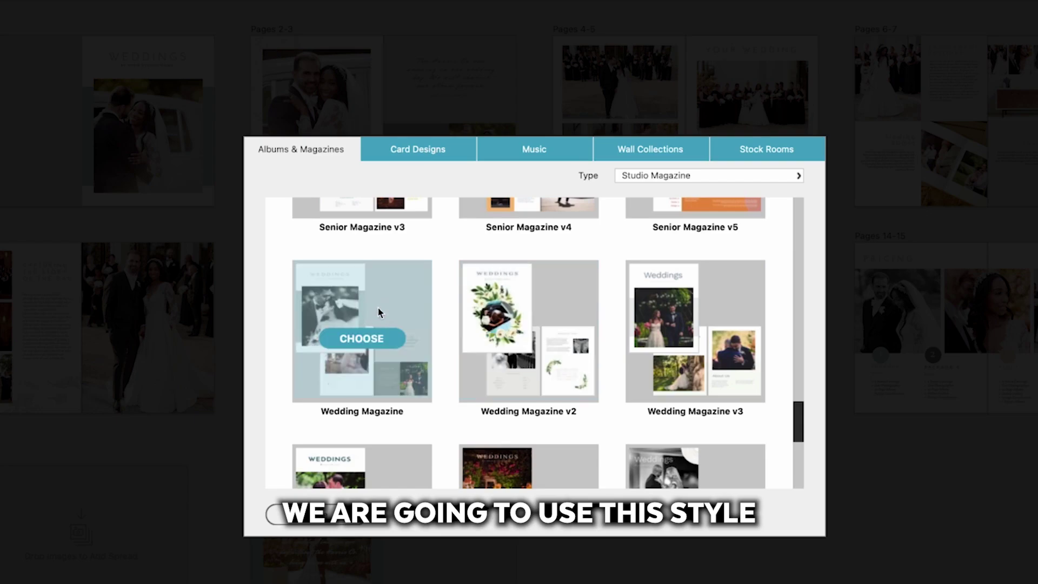
click(366, 337)
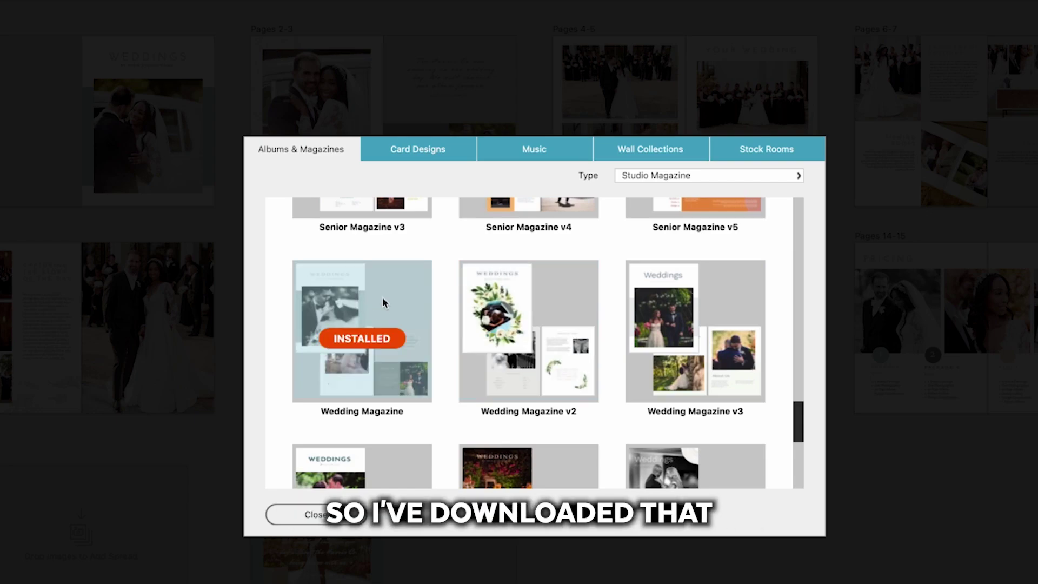
Show the library's card designs and filter them to the Marketing Cards type
click(407, 150)
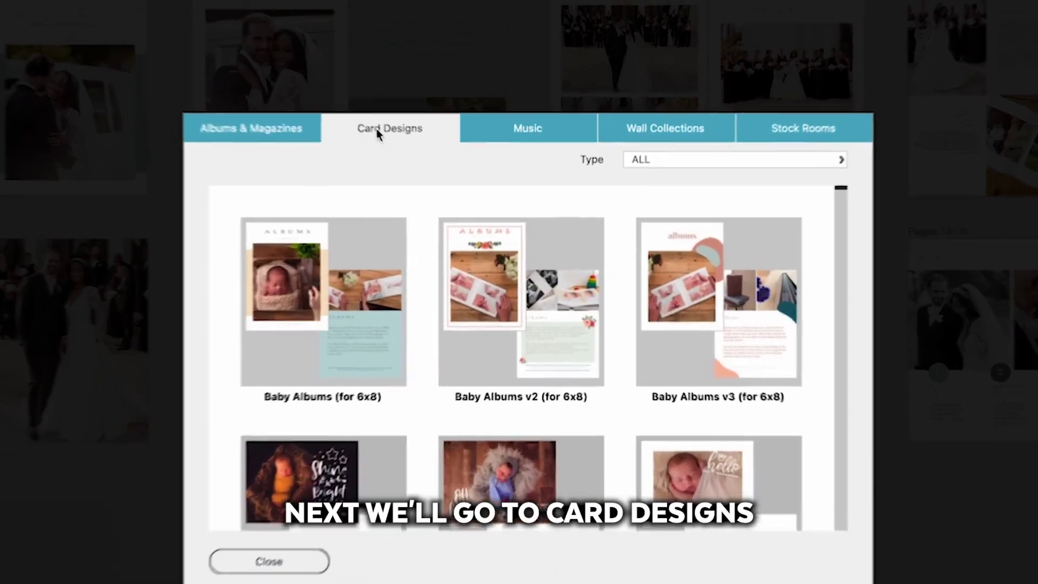
click(659, 161)
scroll(659, 236, down, 1)
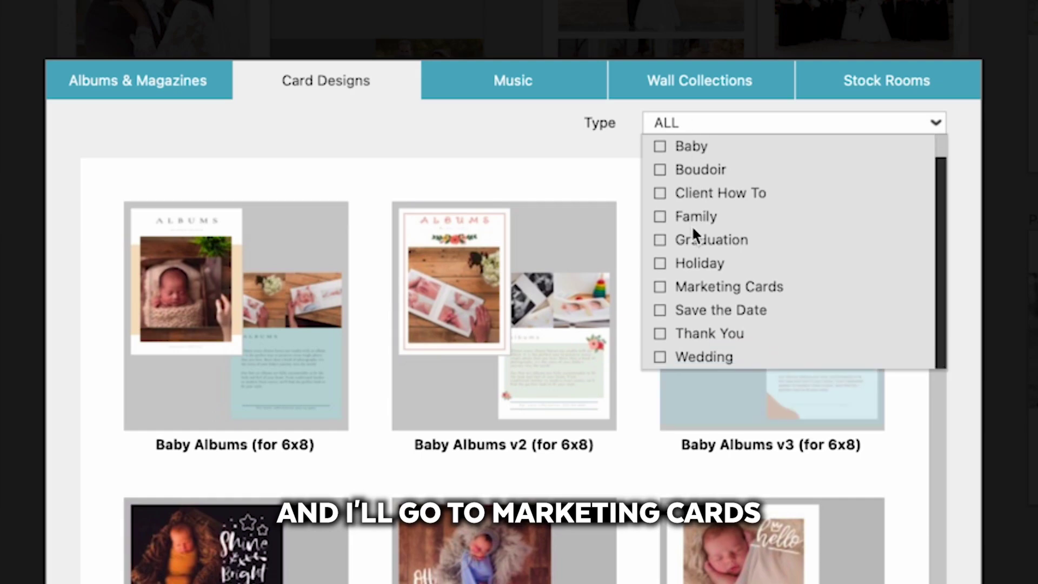
click(660, 292)
click(556, 180)
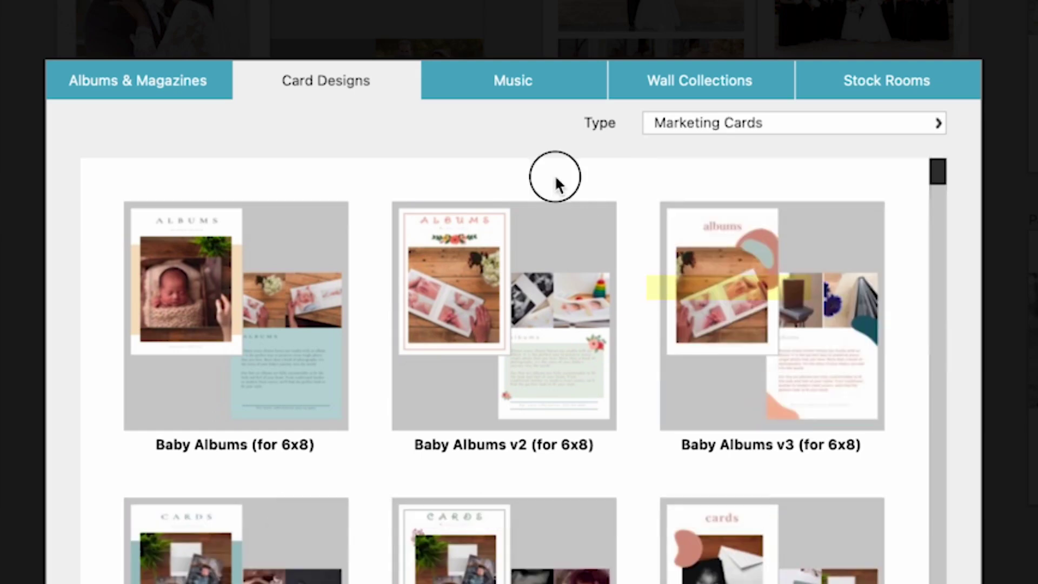
Browse the wedding marketing card designs and download Wedding Cards (for 6x8)
scroll(557, 180, down, 5)
drag(937, 227, 987, 583)
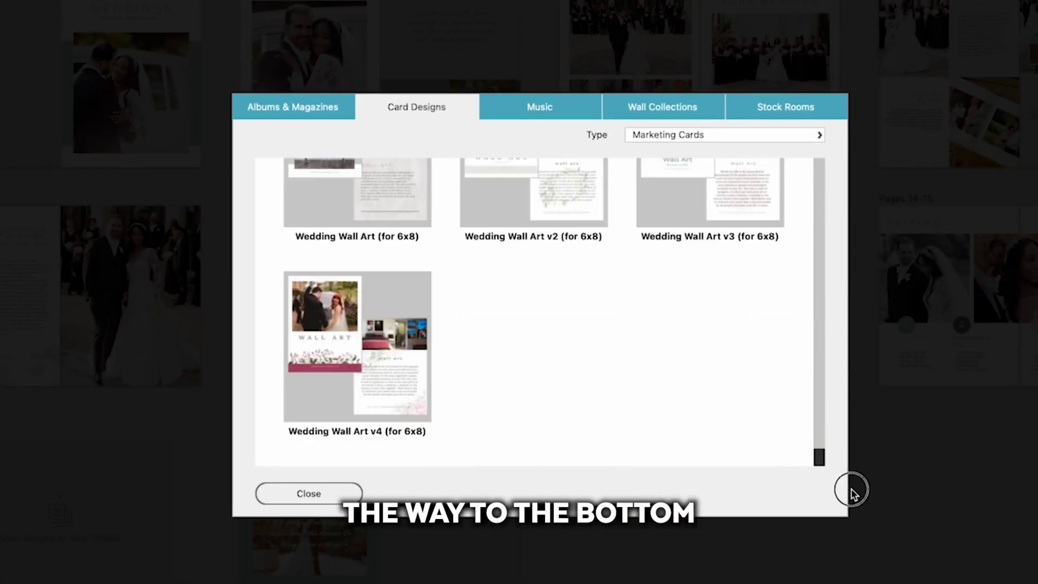
scroll(693, 352, up, 5)
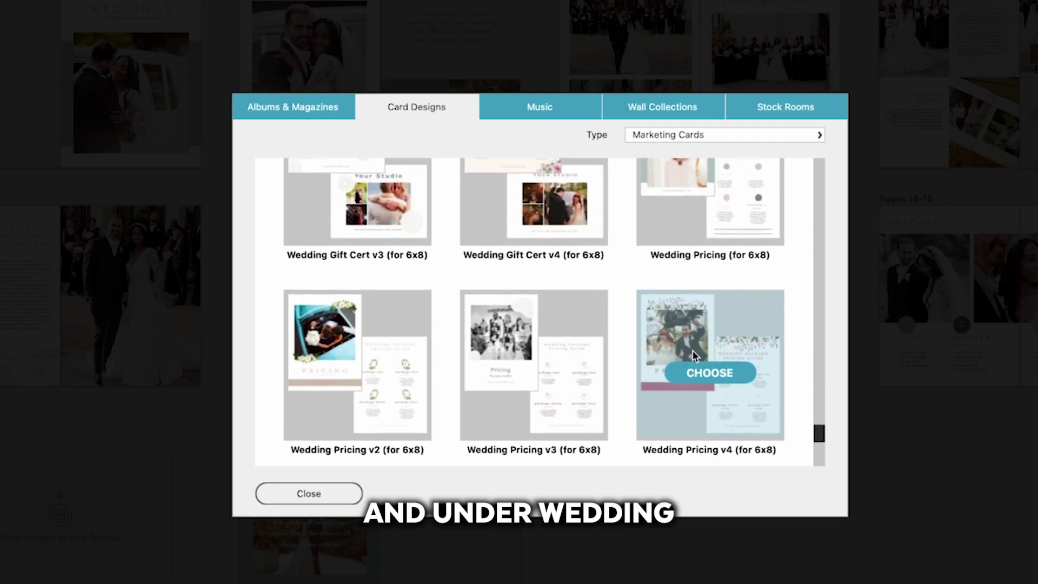
scroll(692, 350, up, 3)
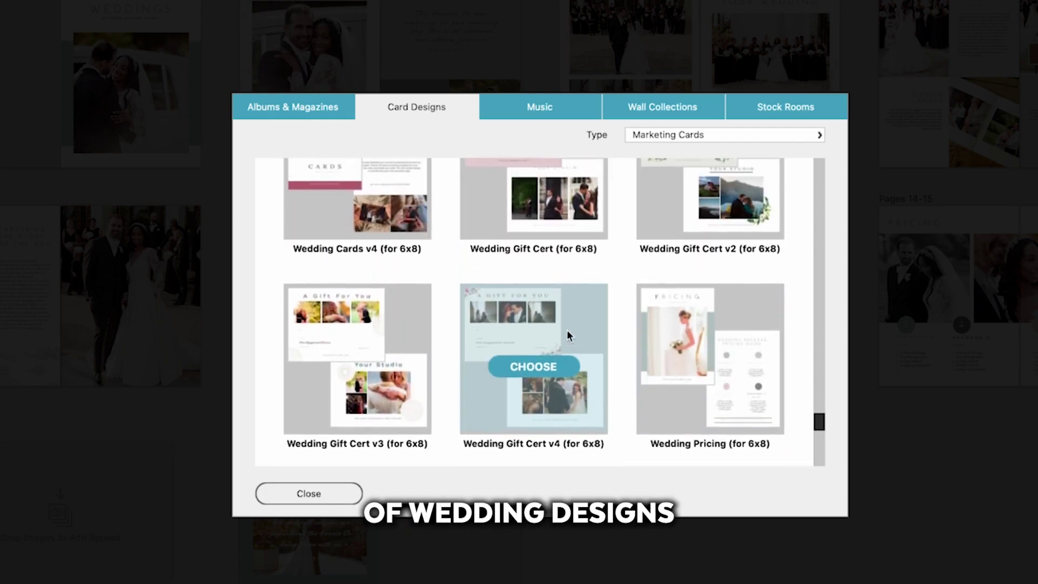
scroll(567, 330, up, 1)
scroll(567, 331, down, 1)
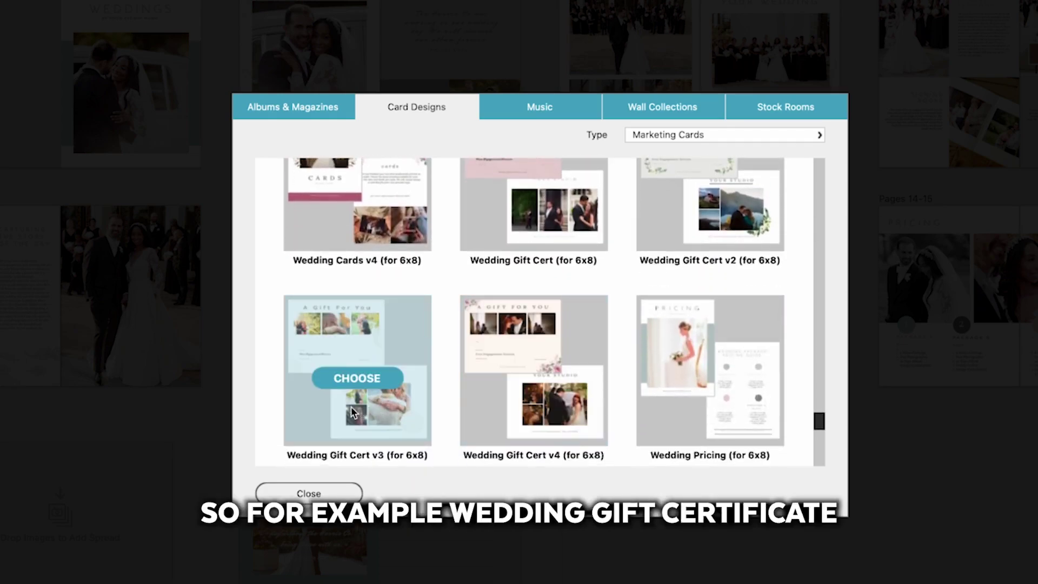
scroll(377, 401, up, 1)
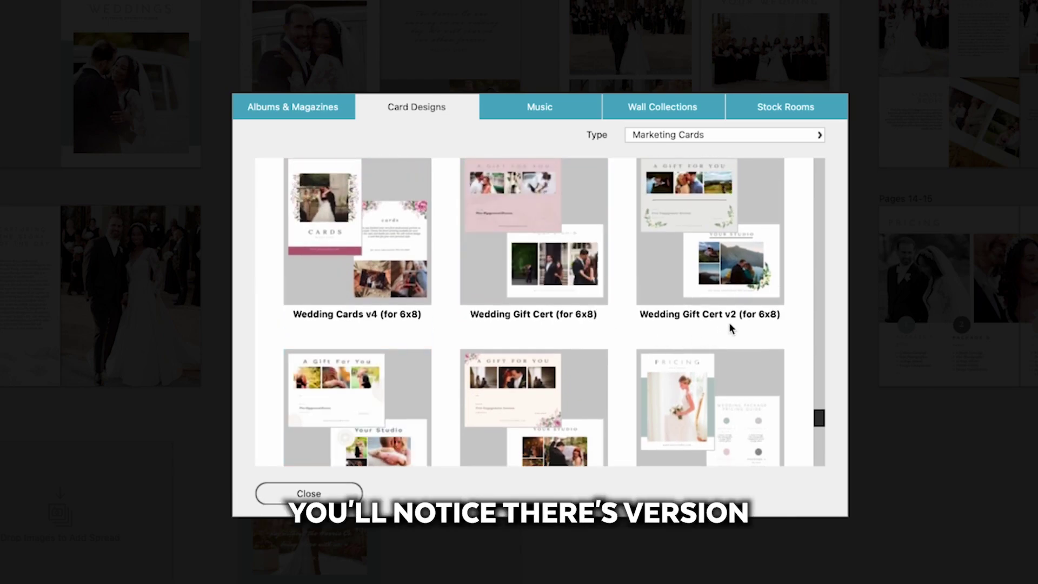
scroll(726, 327, up, 1)
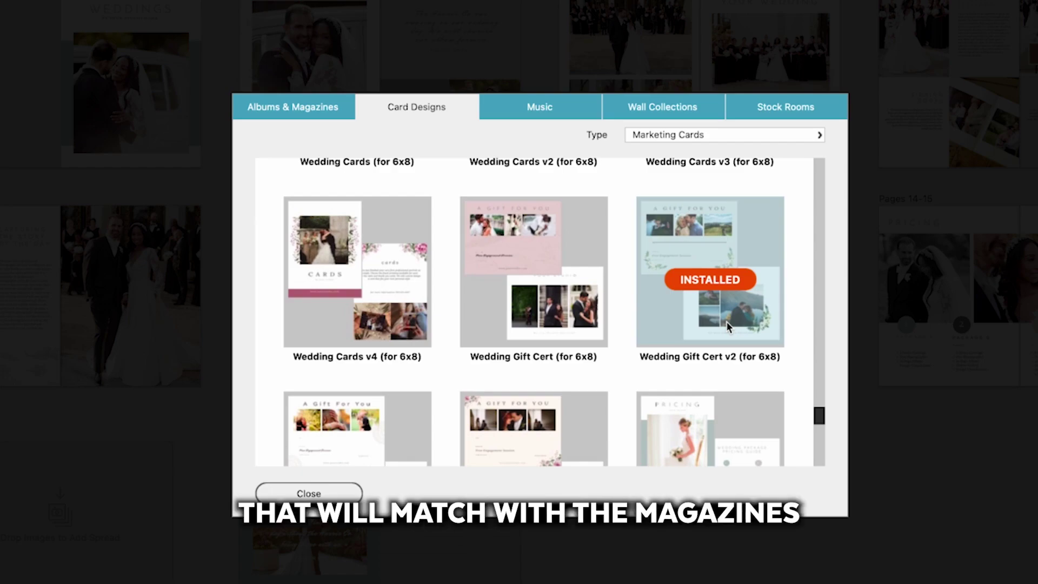
scroll(727, 325, up, 3)
scroll(727, 327, up, 2)
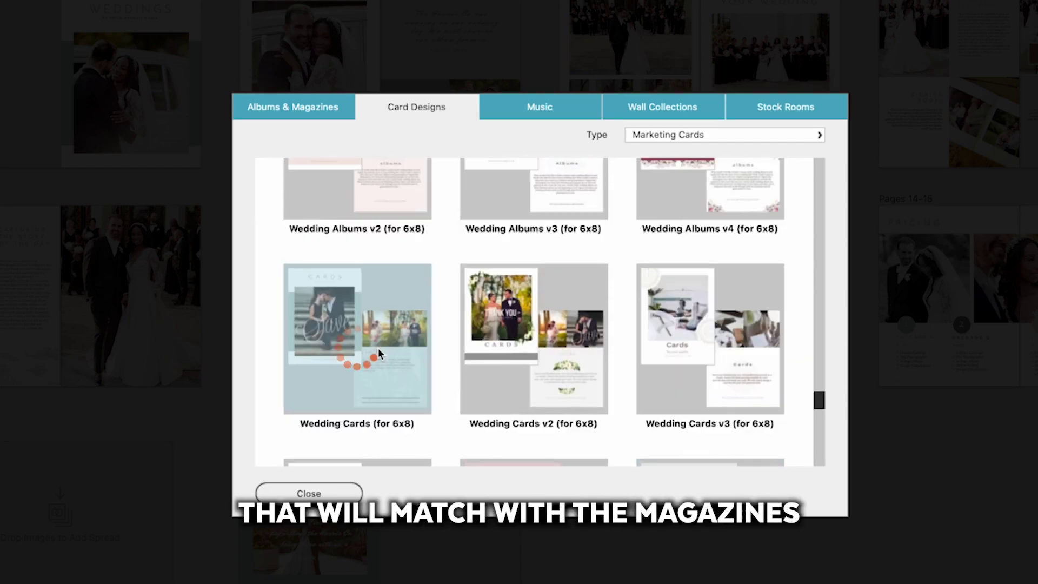
scroll(380, 351, up, 3)
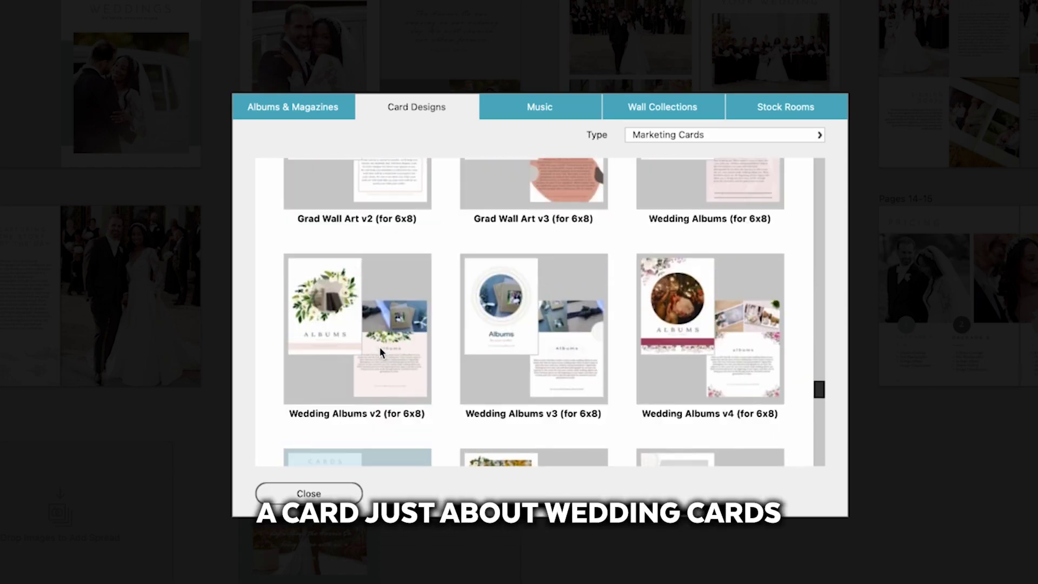
scroll(383, 351, down, 12)
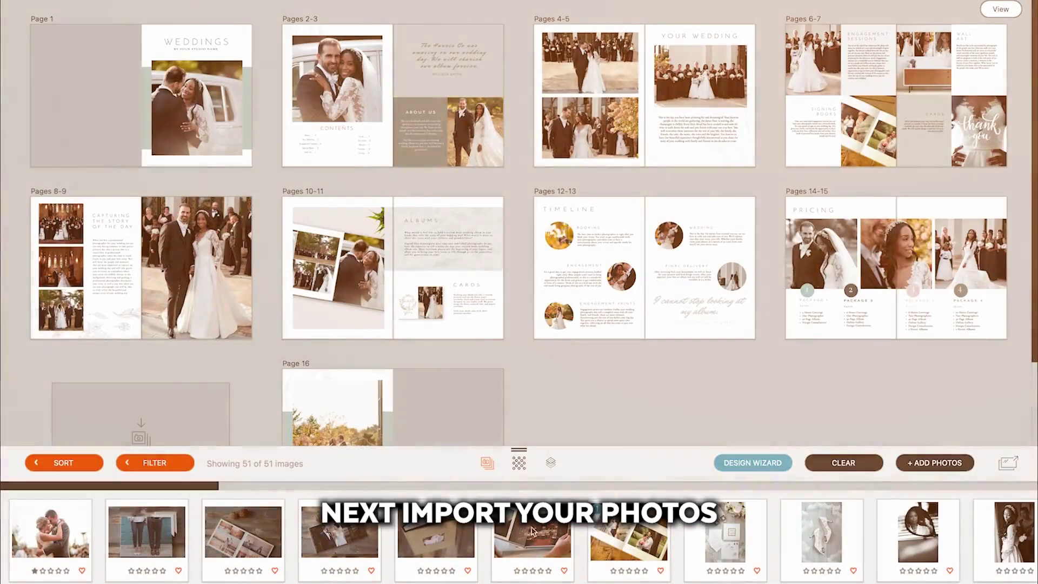
Look through the imported wedding and product photos
scroll(786, 545, right, 3)
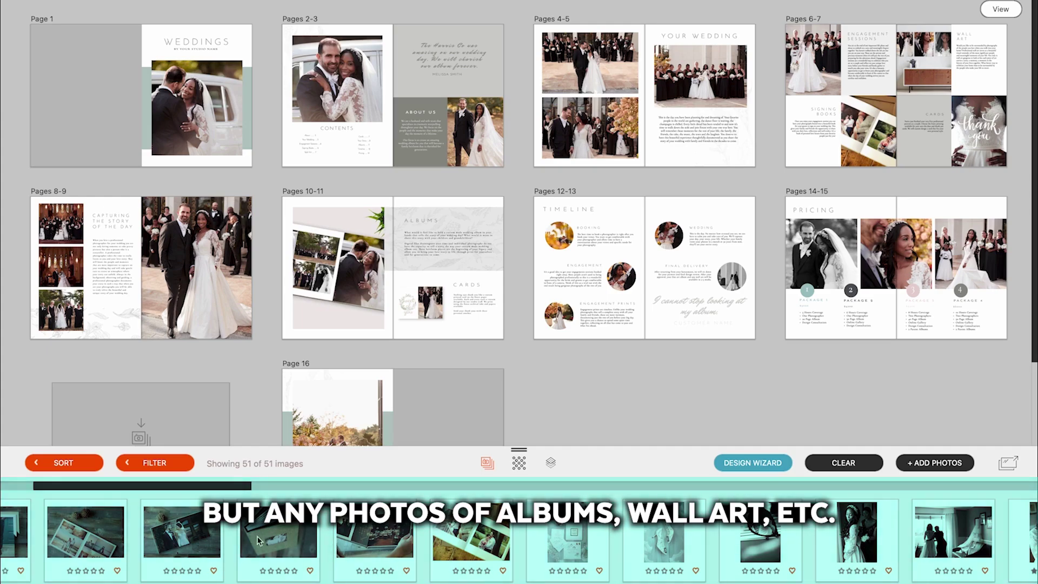
scroll(395, 541, right, 15)
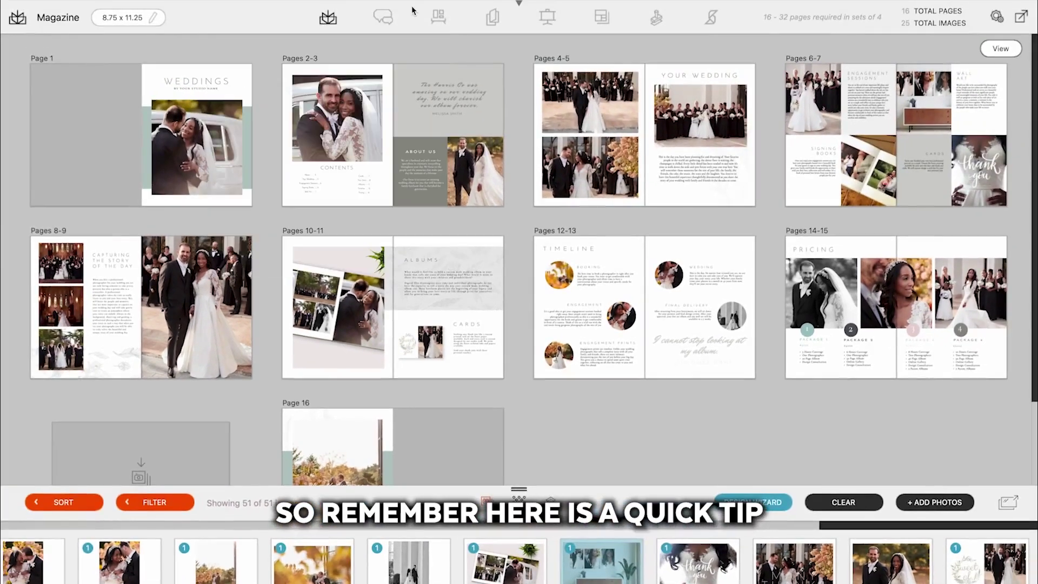
View the album proof preview, and open the wall art room design with its export options
click(383, 17)
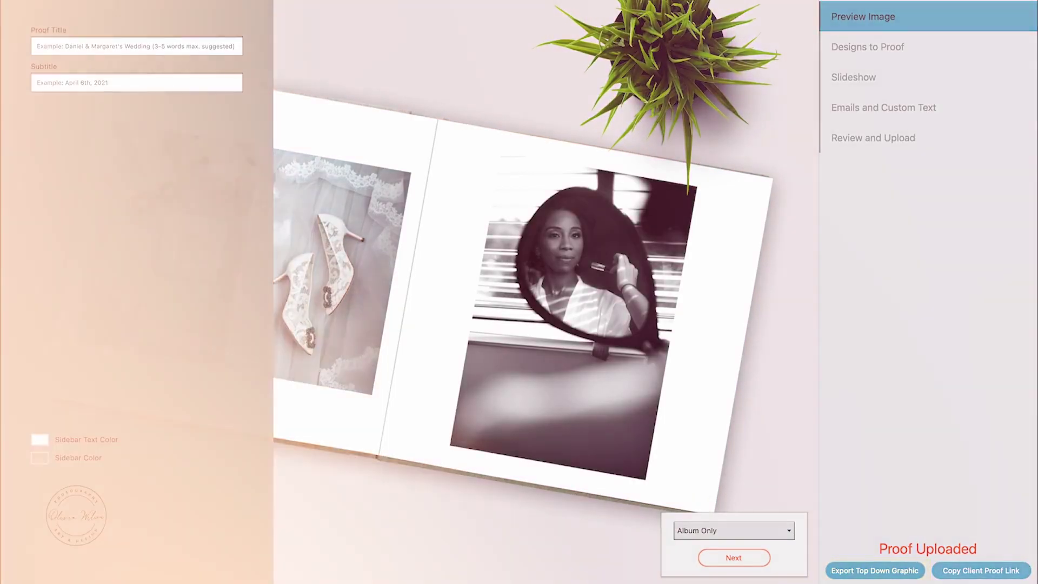
click(373, 149)
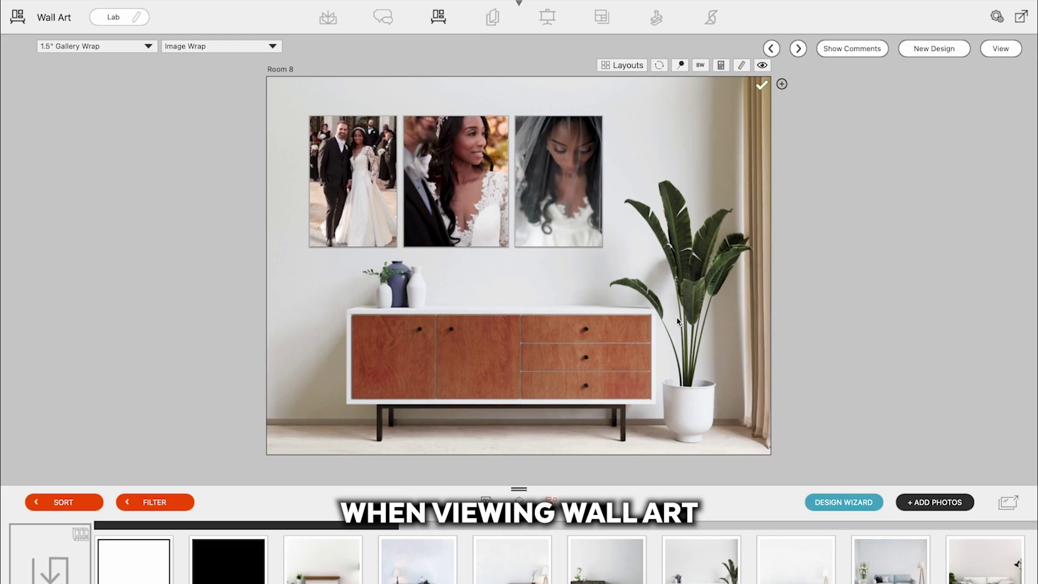
click(1020, 17)
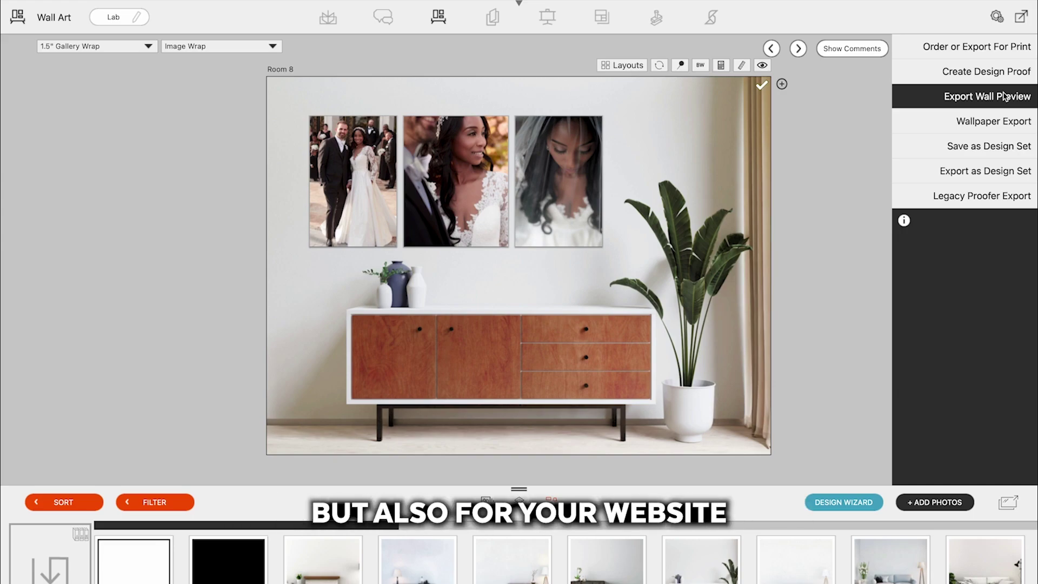
Create a new horizontal 5x7 card named thank you
click(496, 17)
click(440, 64)
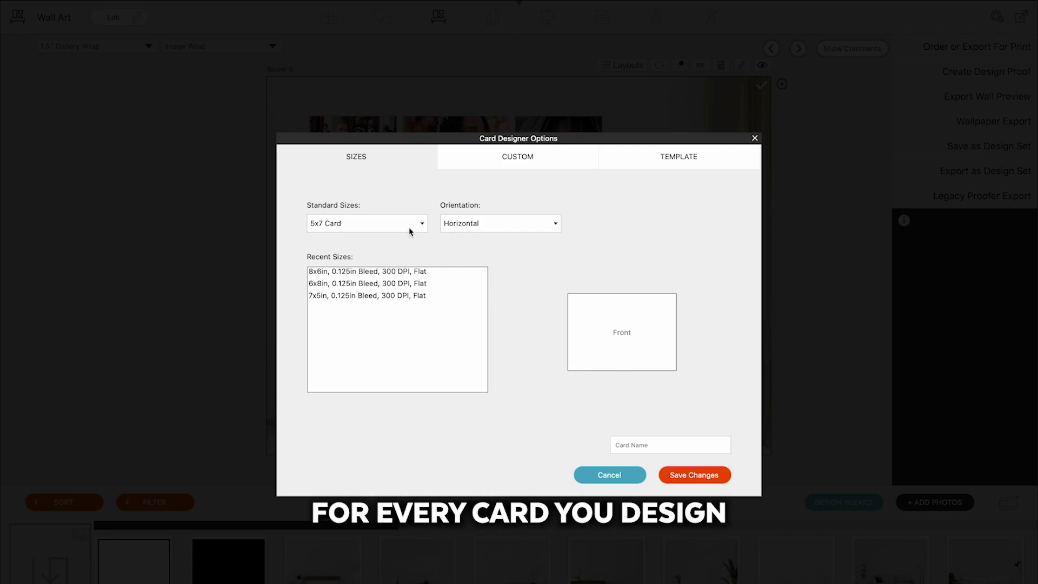
click(684, 448)
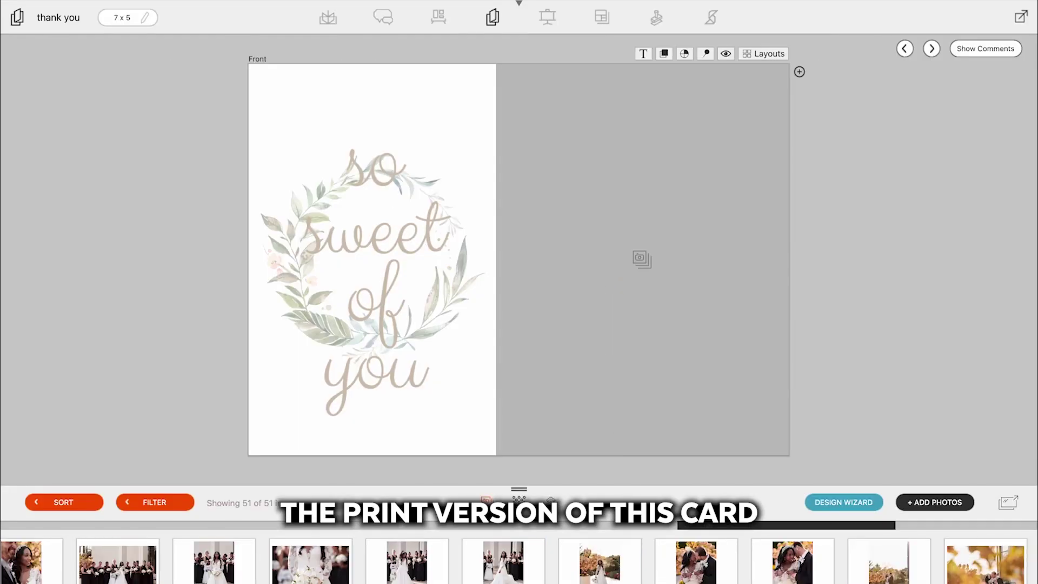
Place an autumn portrait of the couple in the card's empty image area and open the card's export options
drag(792, 562, 784, 327)
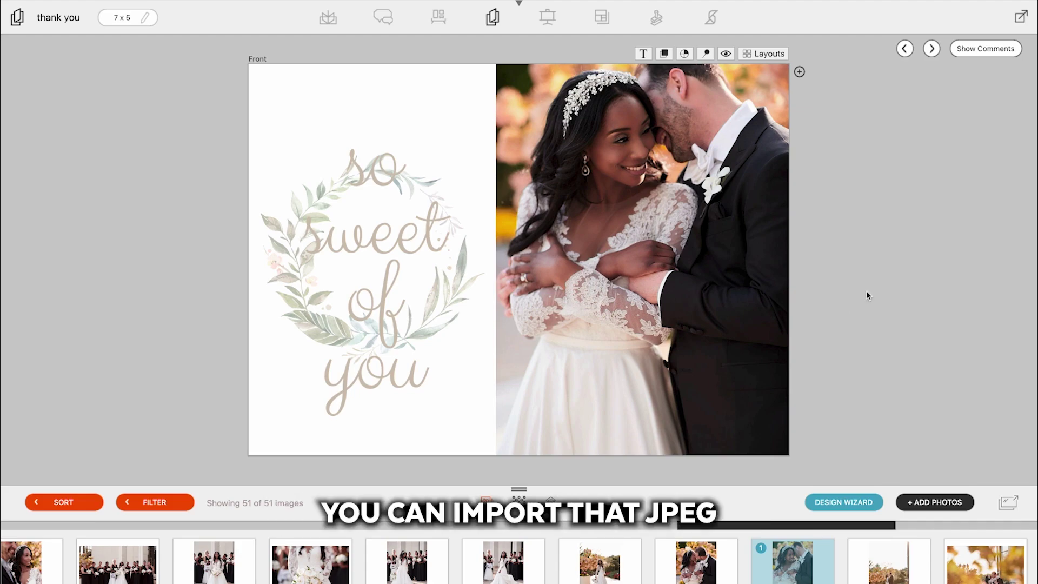
click(1021, 17)
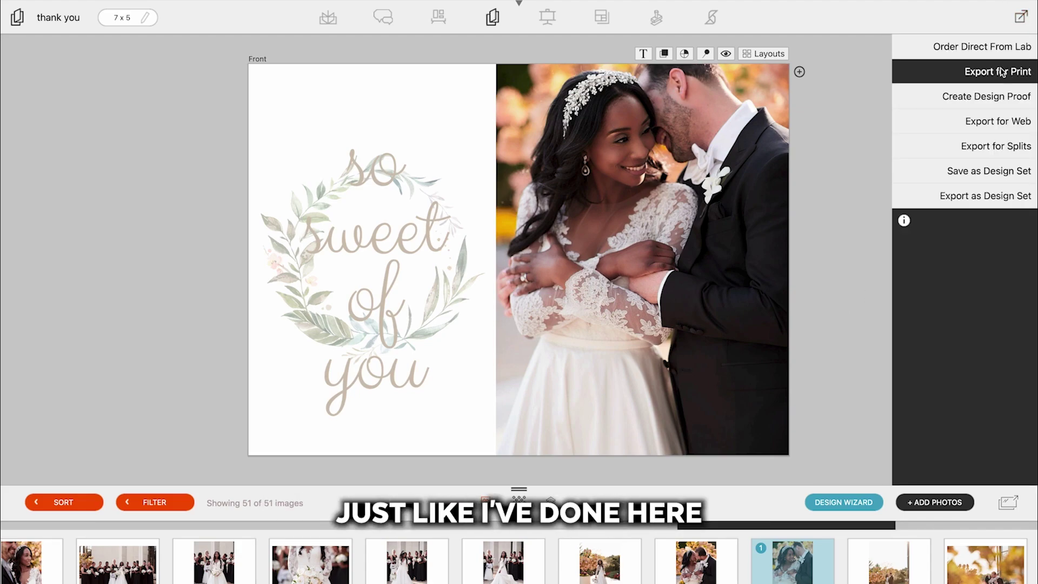
Turn on album design in the Design Wizard and set the Miller's book line to Studio Magazine
scroll(665, 546, right, 10)
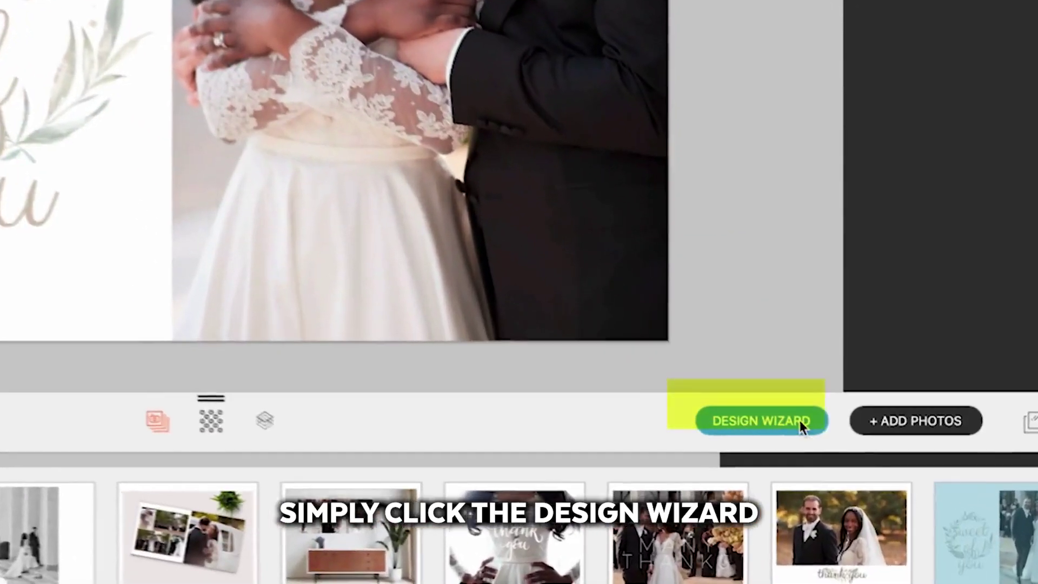
click(860, 502)
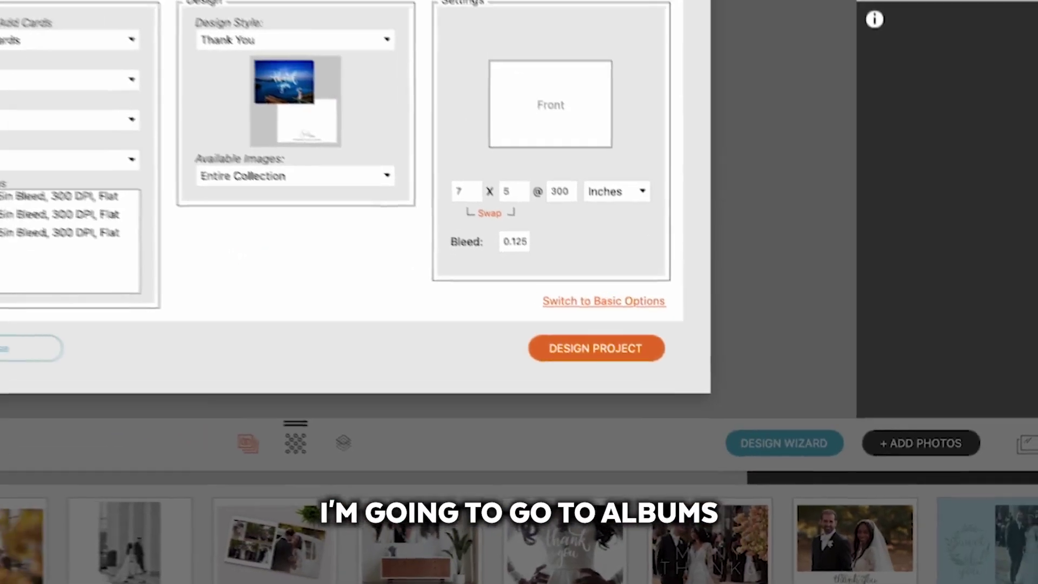
click(300, 187)
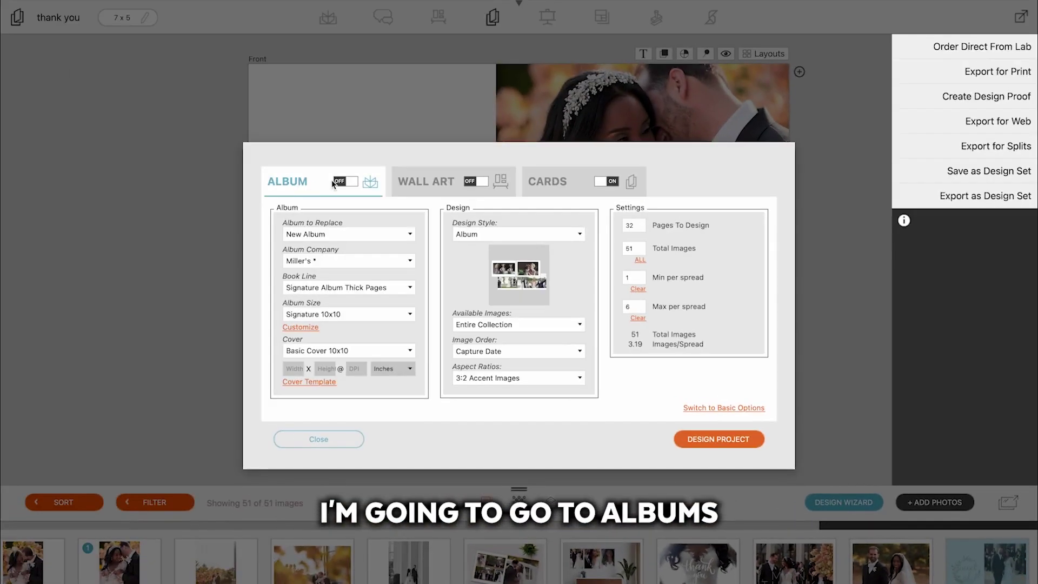
click(351, 182)
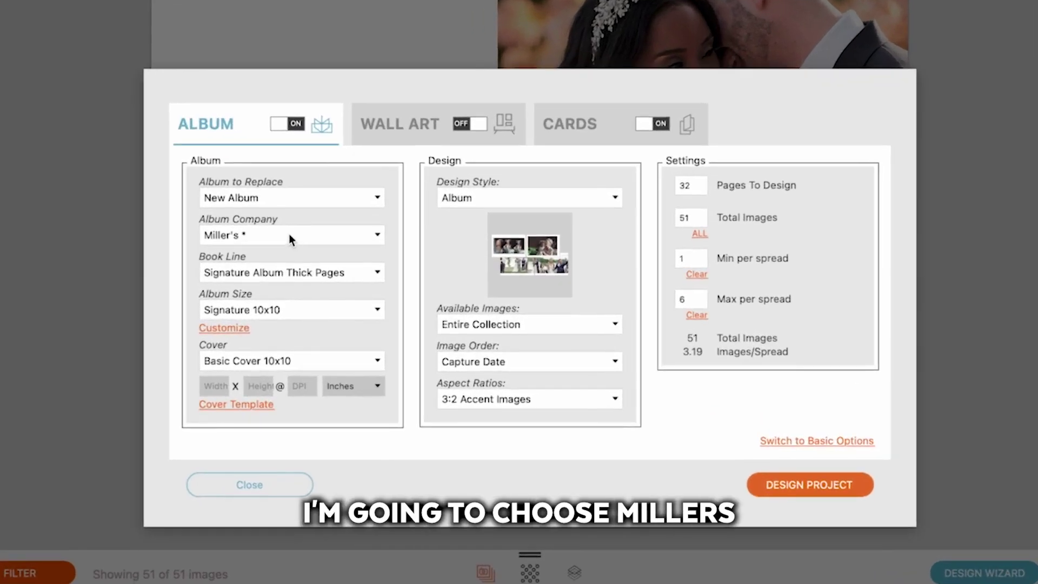
click(293, 270)
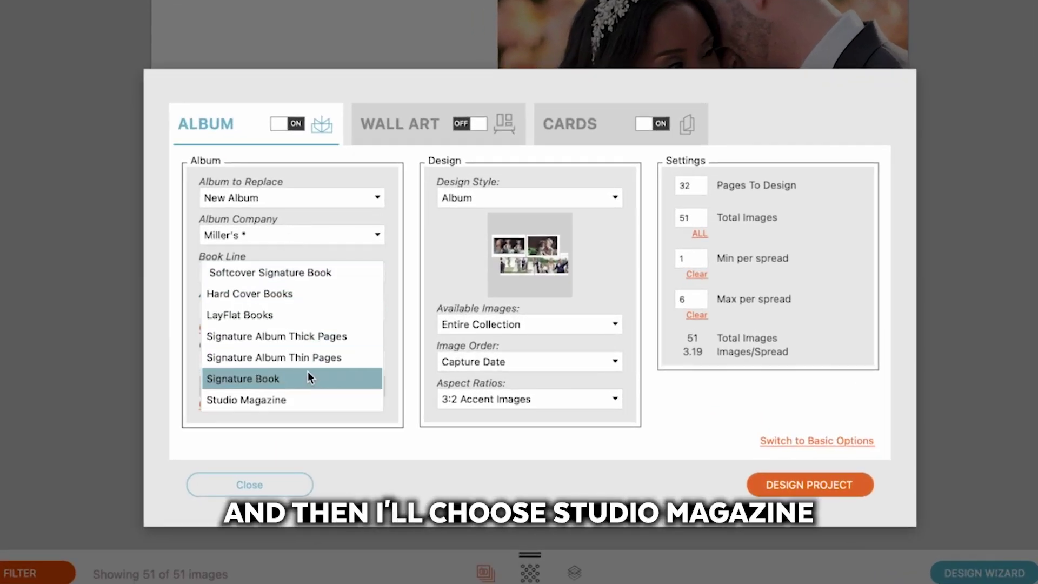
click(307, 400)
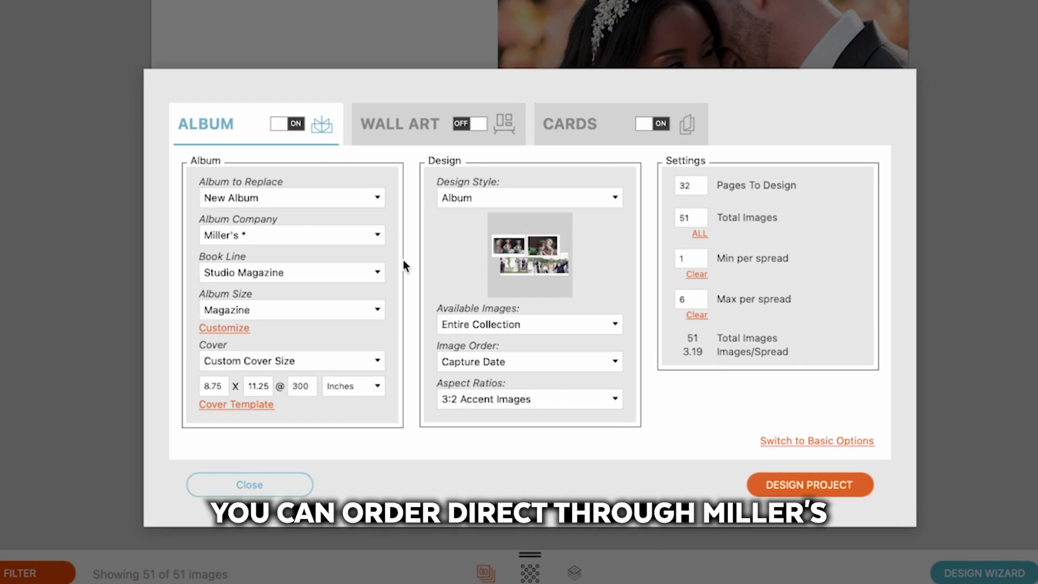
Set the magazine's cover to No Cover and its design style to Wedding Magazine
click(330, 360)
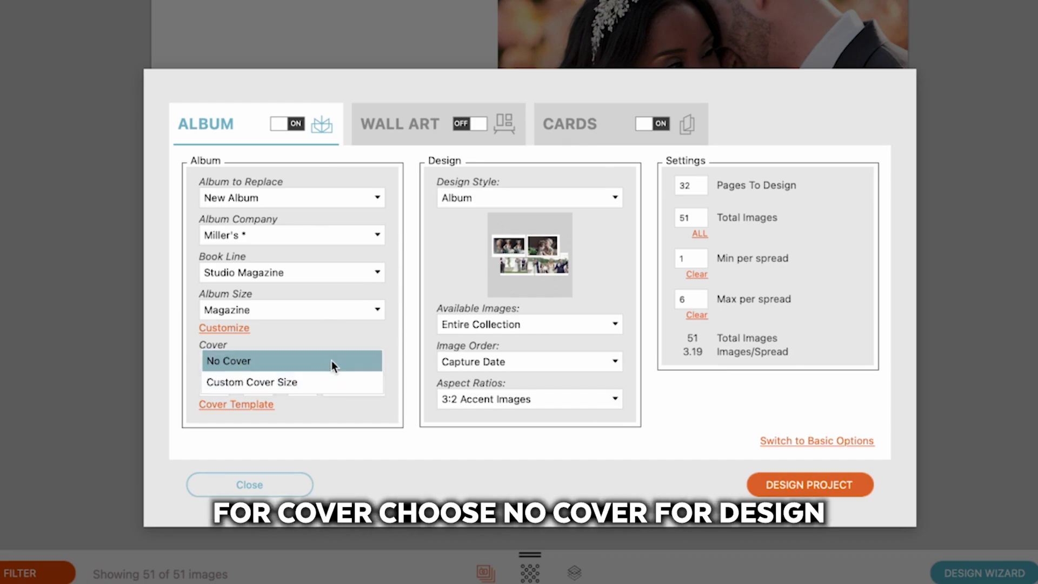
click(332, 360)
click(460, 198)
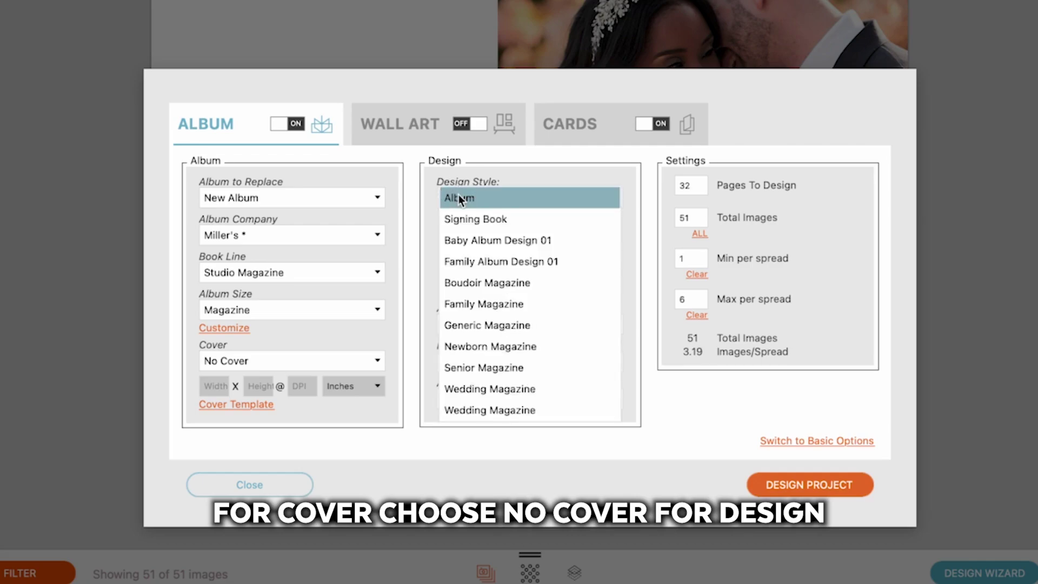
click(520, 388)
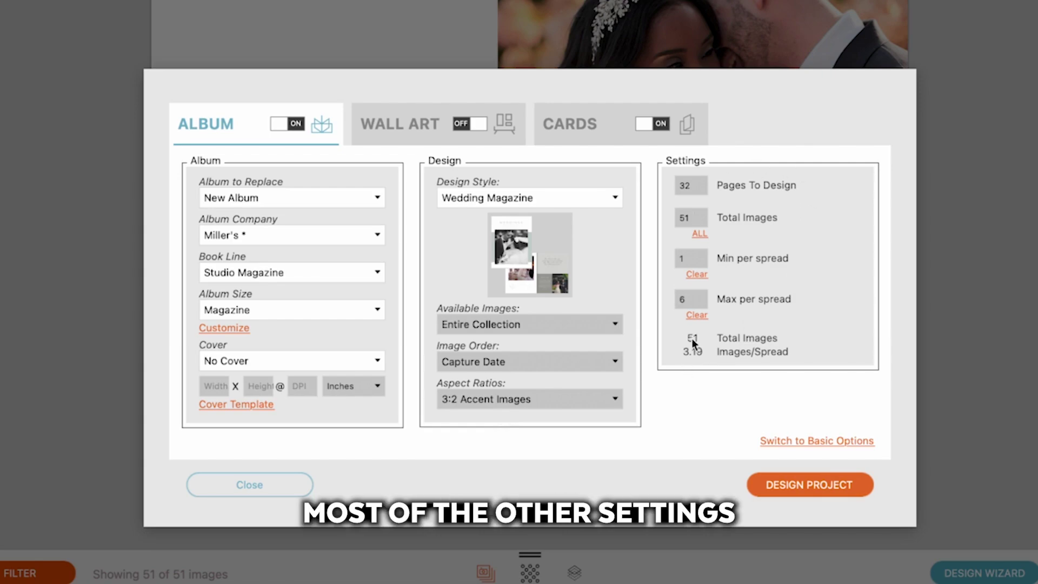
Turn on card design in the wizard and set the card design style to Marketing Cards
click(432, 131)
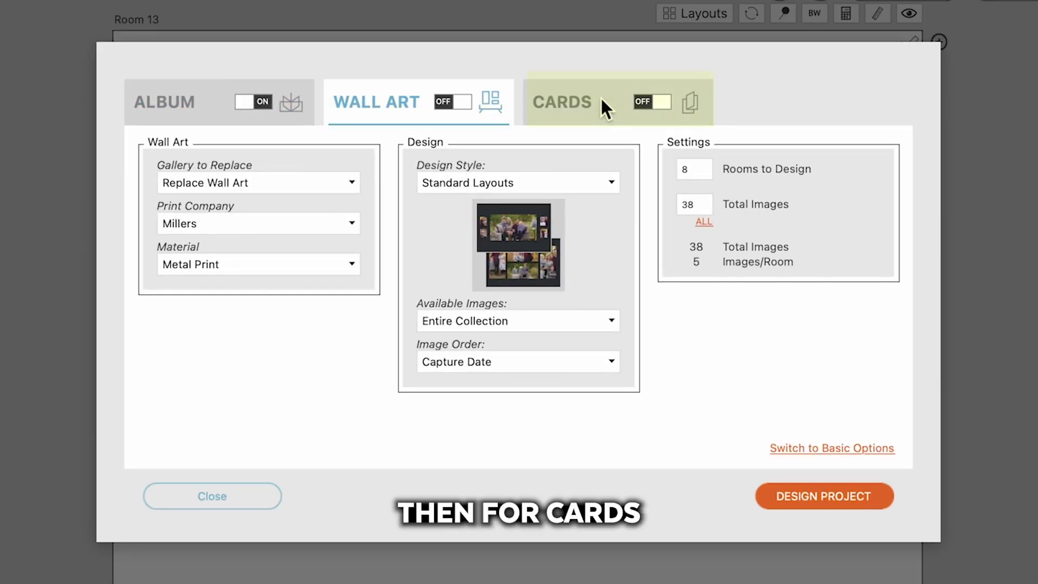
click(599, 126)
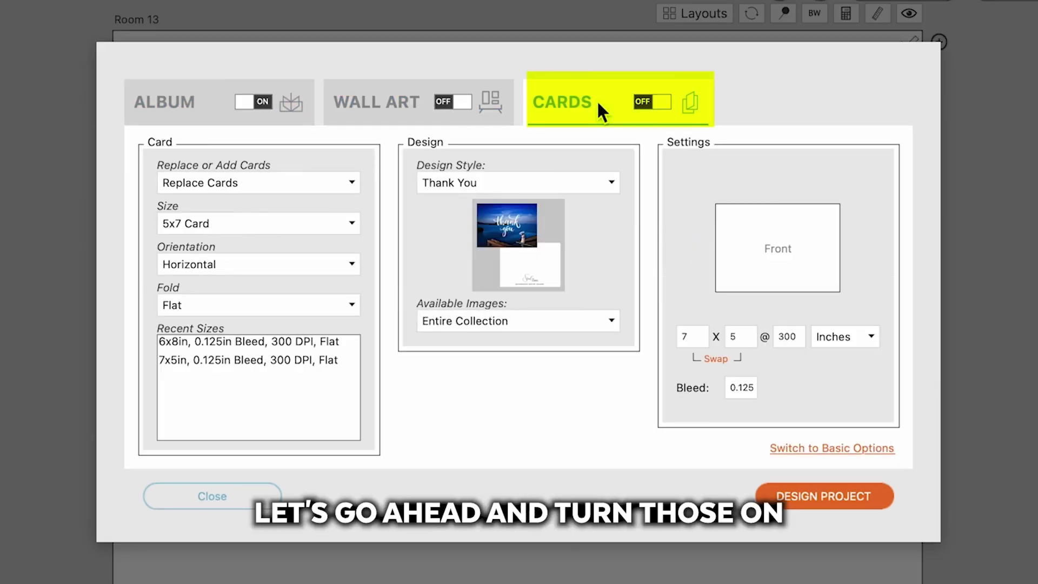
click(654, 102)
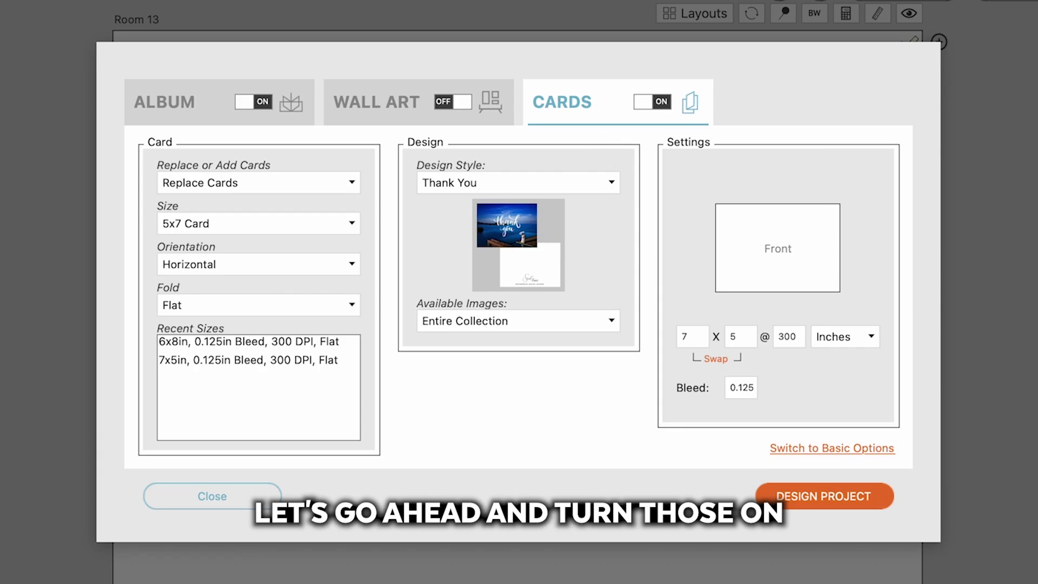
click(560, 183)
click(556, 228)
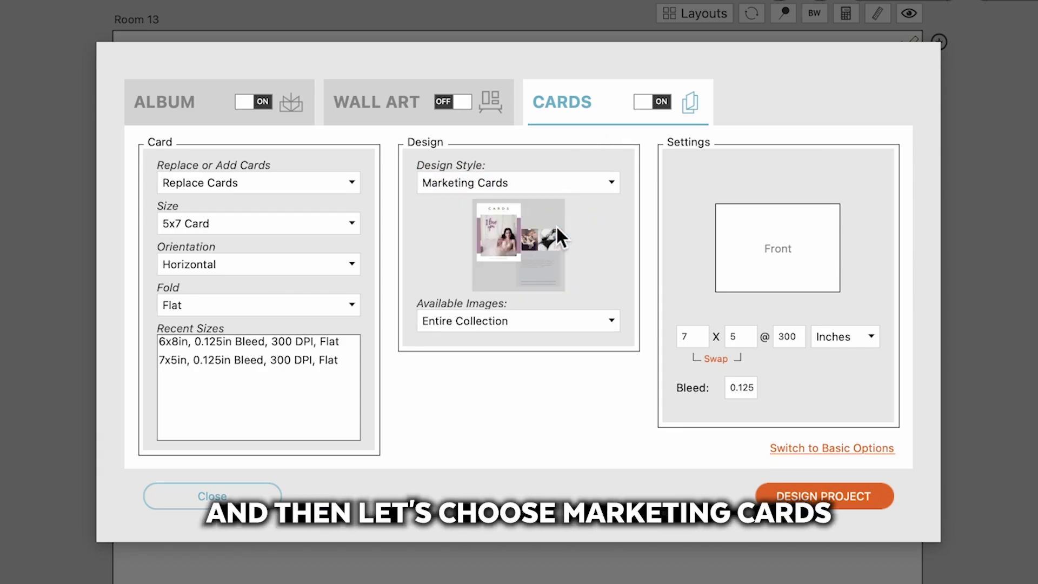
Set the card size to 6x8 Card with Vertical orientation
click(352, 223)
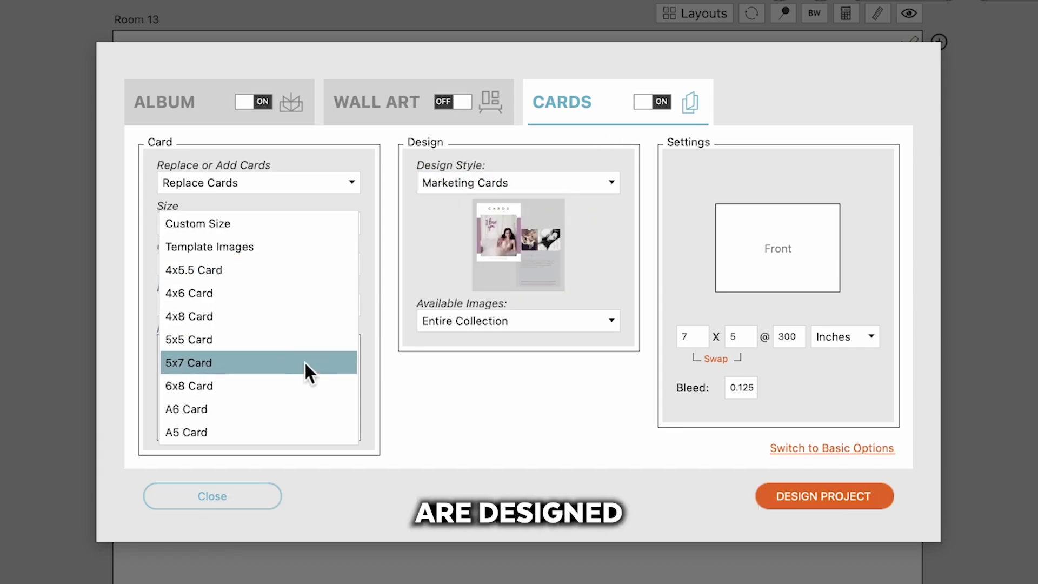
click(296, 384)
click(285, 264)
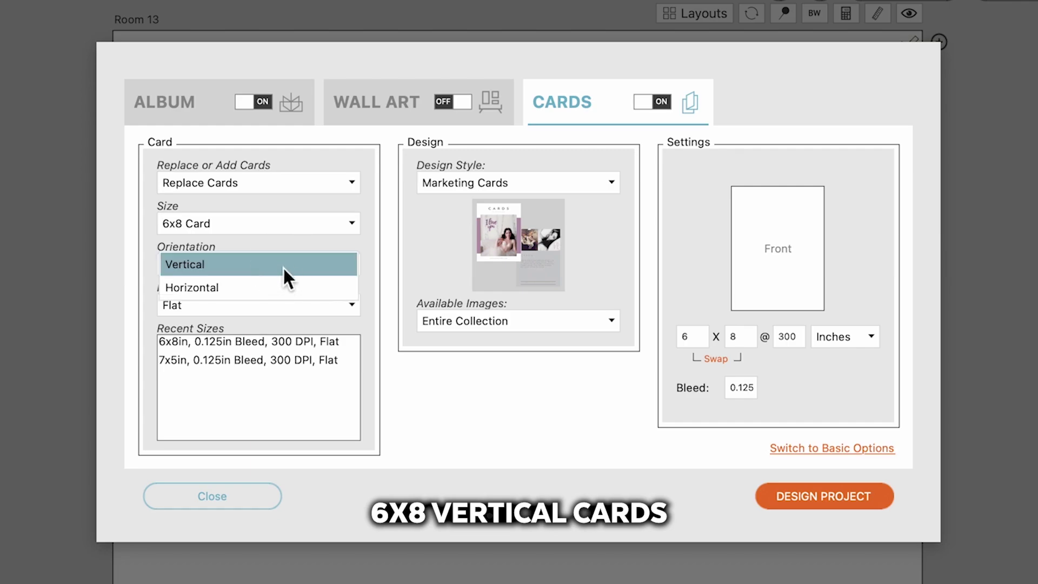
click(282, 265)
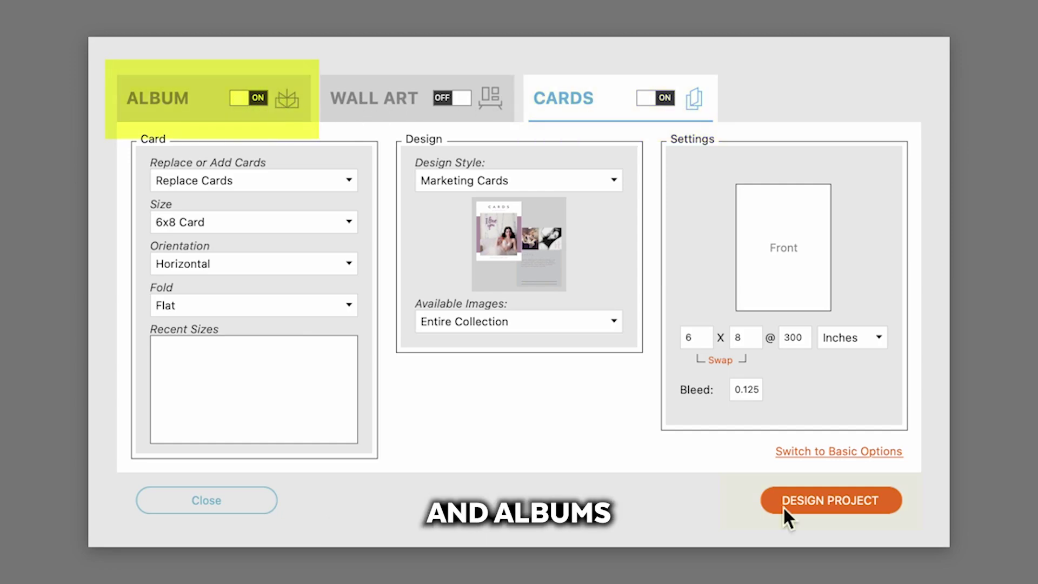
Generate the design project, open the resulting album, and look through its template spreads from the cover onward
click(782, 504)
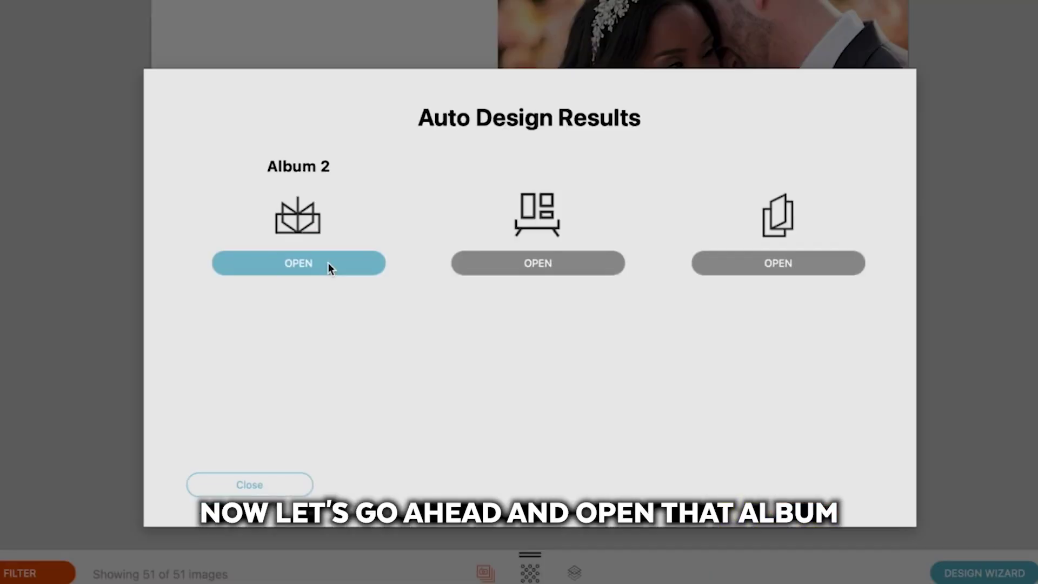
click(329, 263)
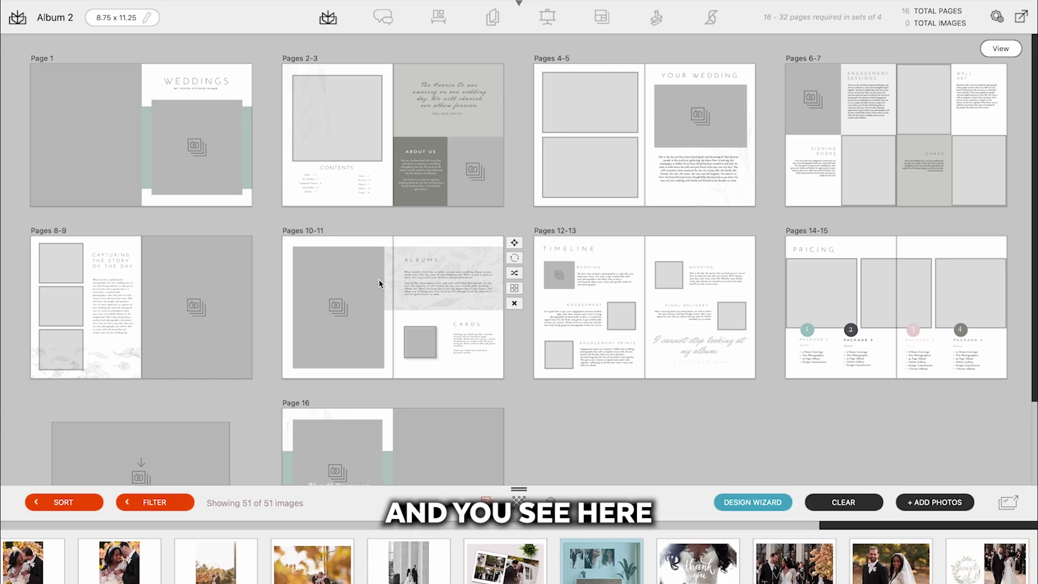
double_click(155, 161)
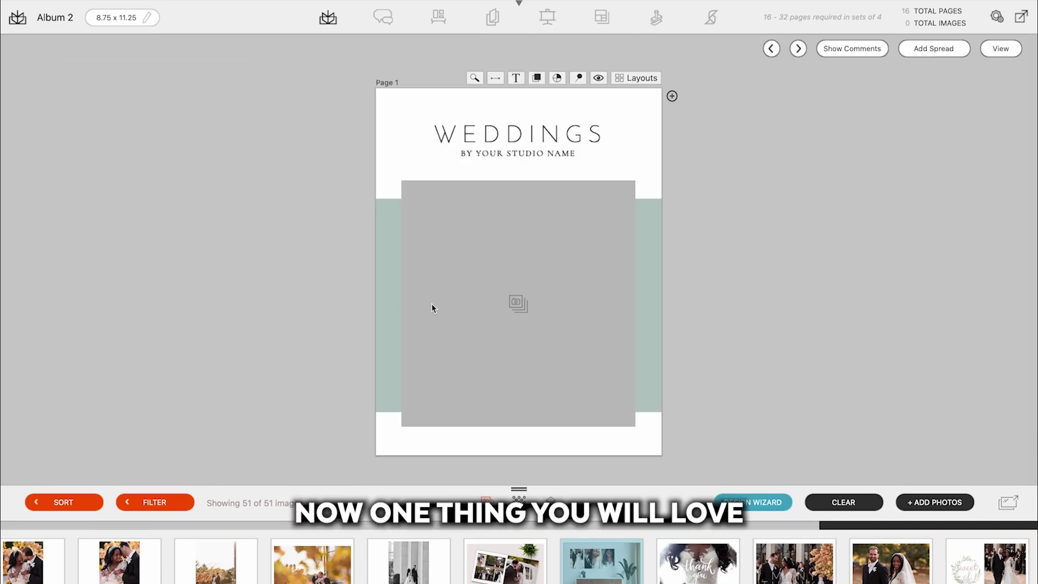
key(Right)
key(Right)
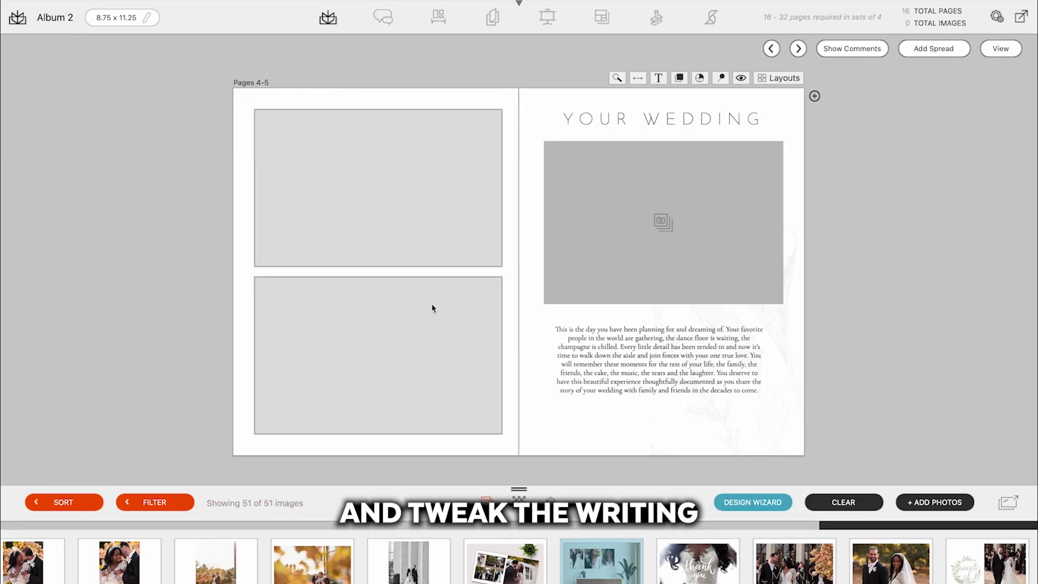
key(Right)
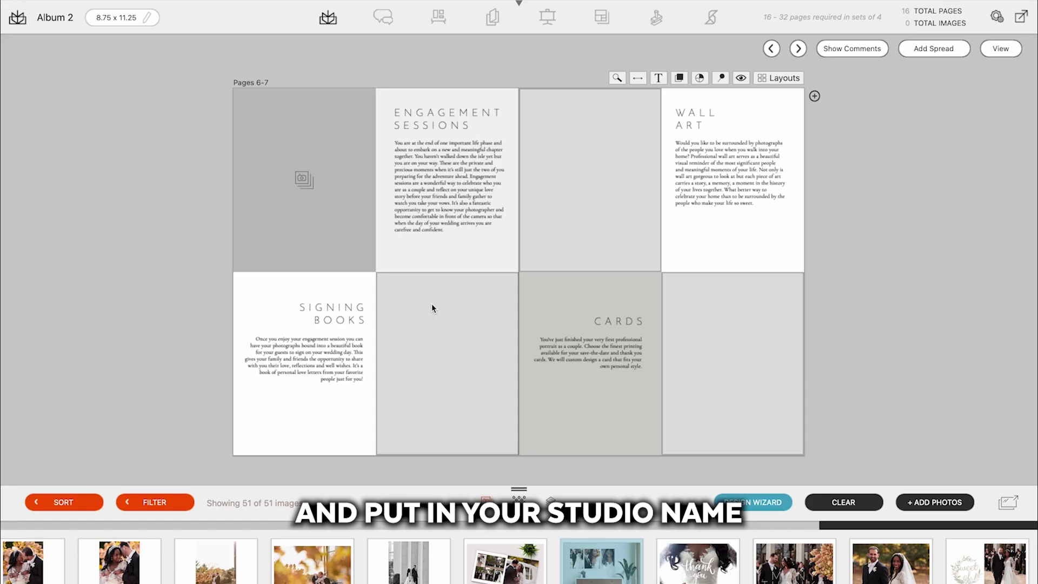
key(Right)
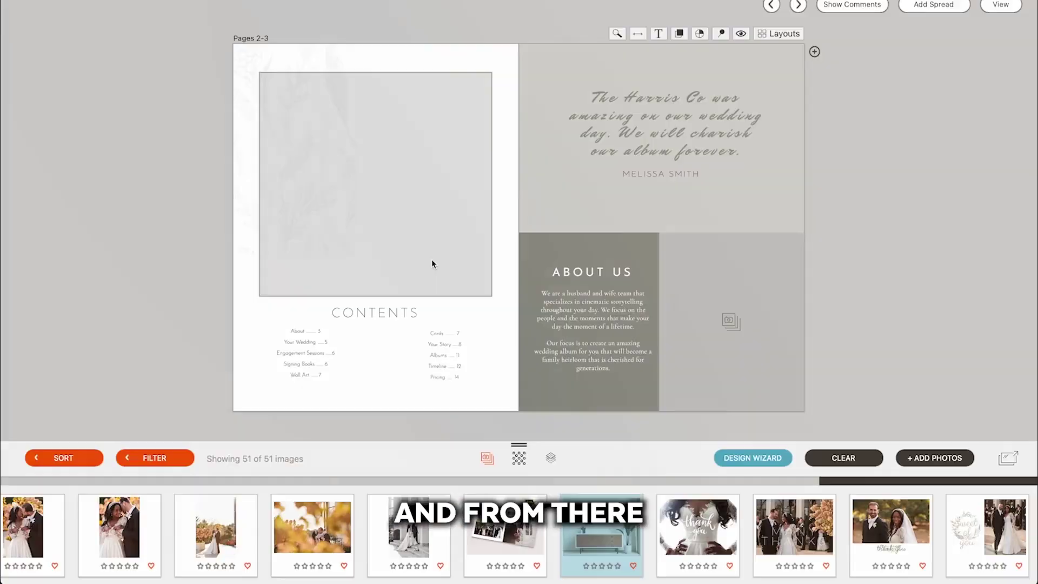
Fill the magazine cover's empty image area with the close autumn portrait of the embracing couple
key(Left)
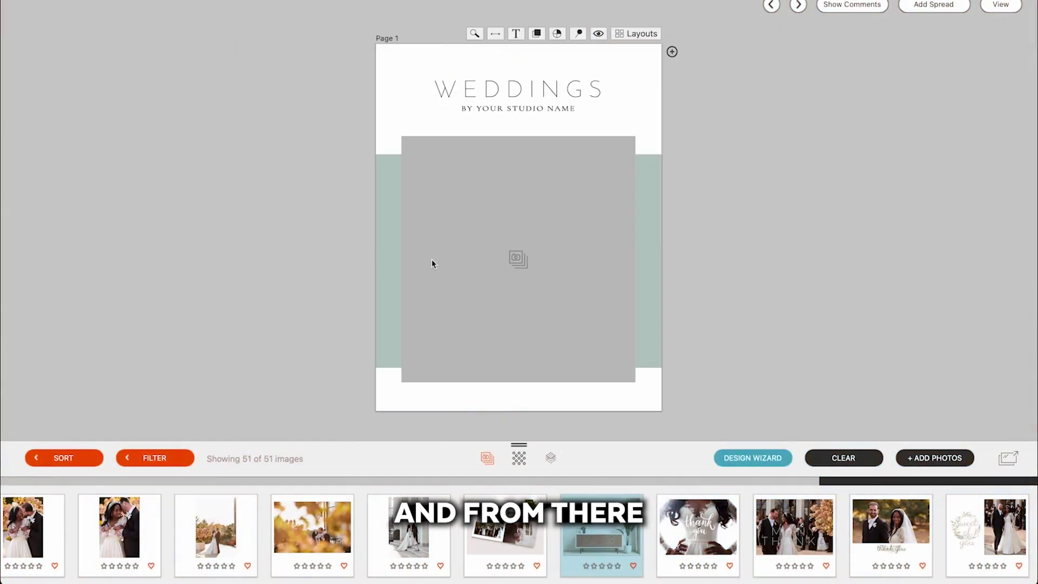
drag(125, 532, 464, 263)
click(508, 193)
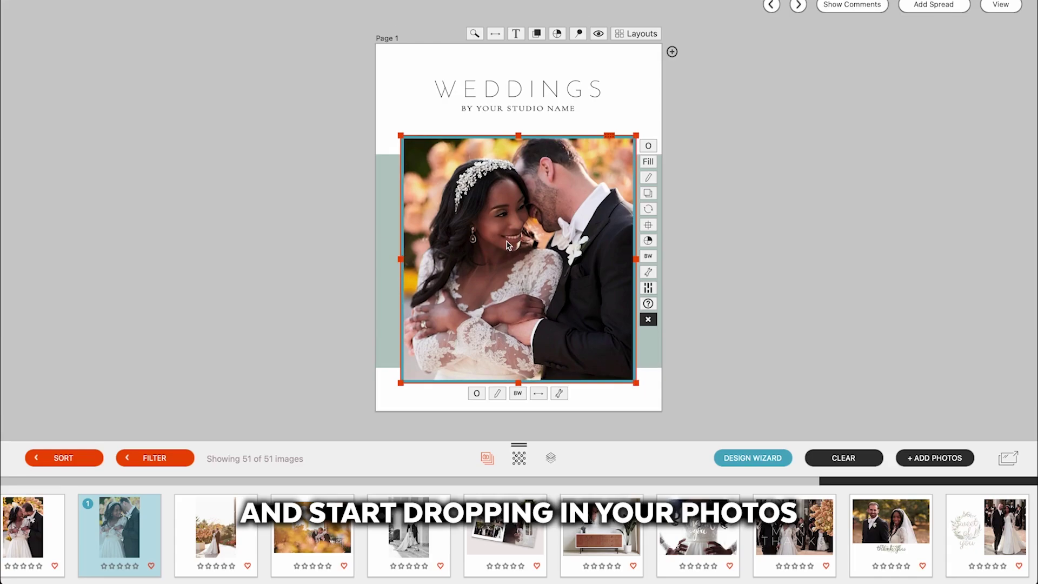
On pages 2-3, place the black-and-white couple photo above Contents and the golden-leaves photo beside About Us
key(Right)
click(409, 551)
click(731, 323)
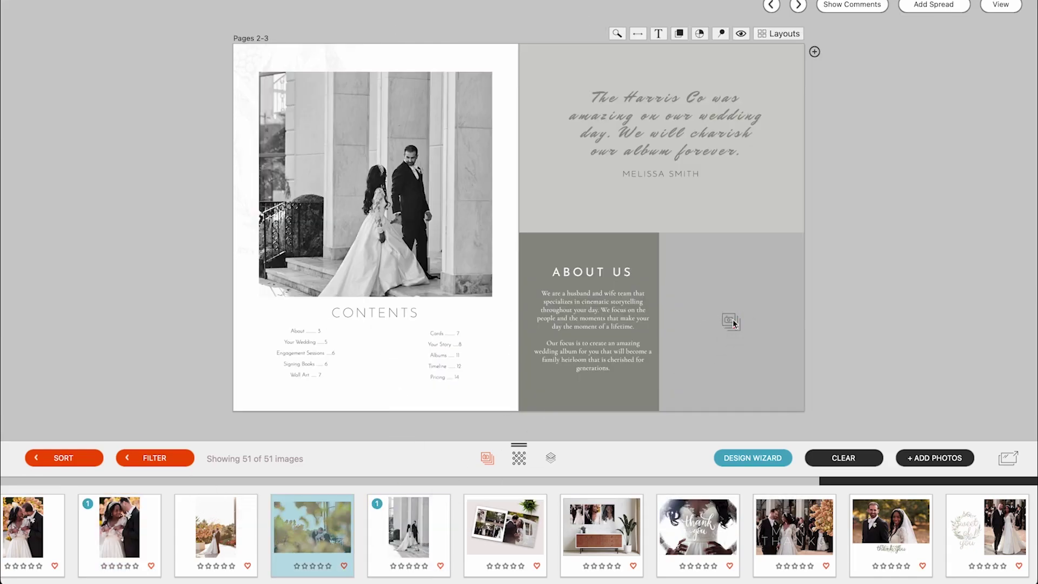
On pages 6-7, place the wall art room preview in the empty frame beside the Wall Art text
scroll(731, 324, down, 2)
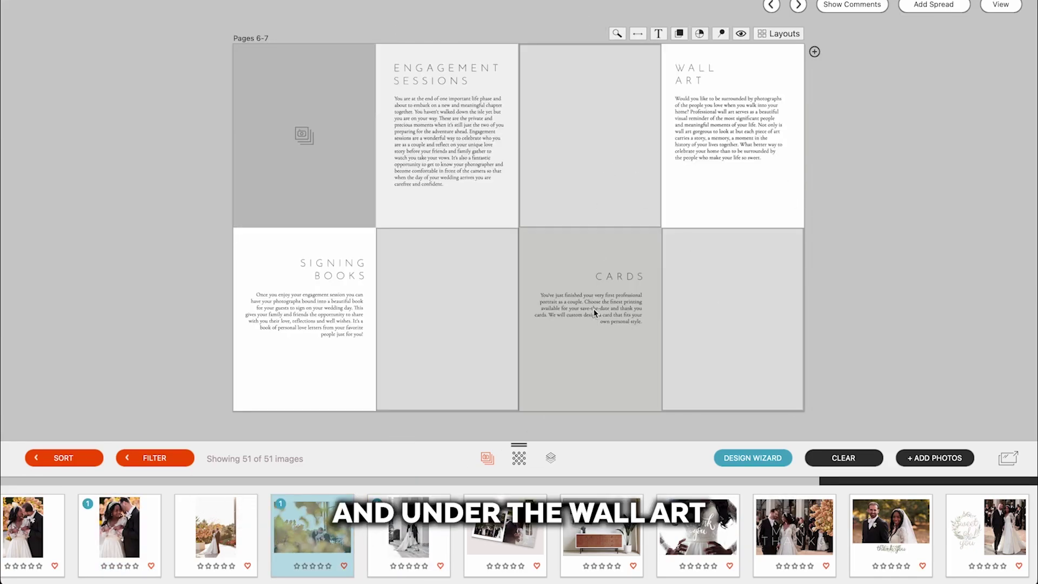
drag(601, 527, 590, 114)
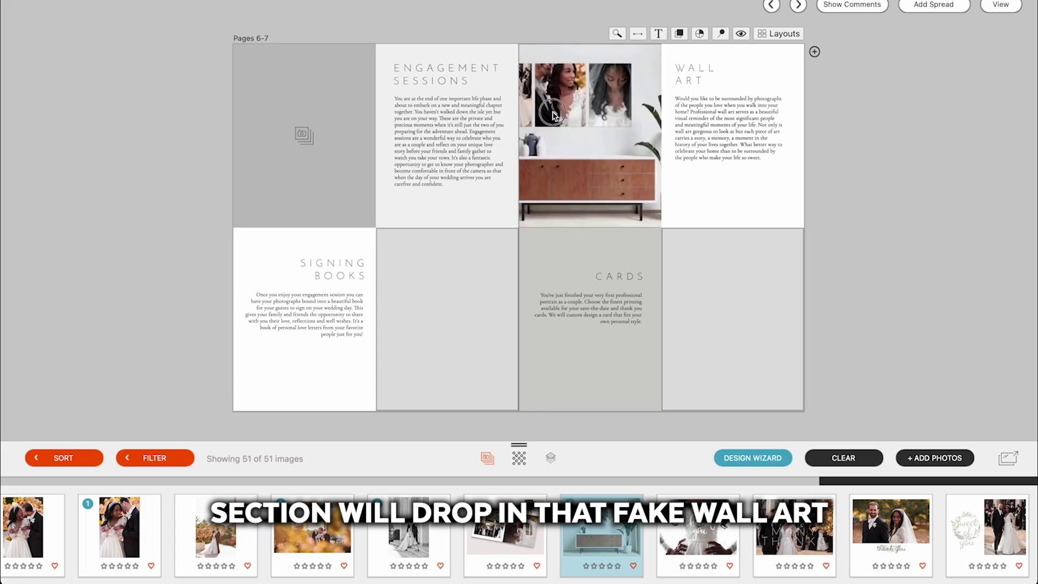
click(592, 115)
On pages 10-11, place the open album preview in the large frame and the "so sweet of you" card in the Cards frame
scroll(592, 108, down, 2)
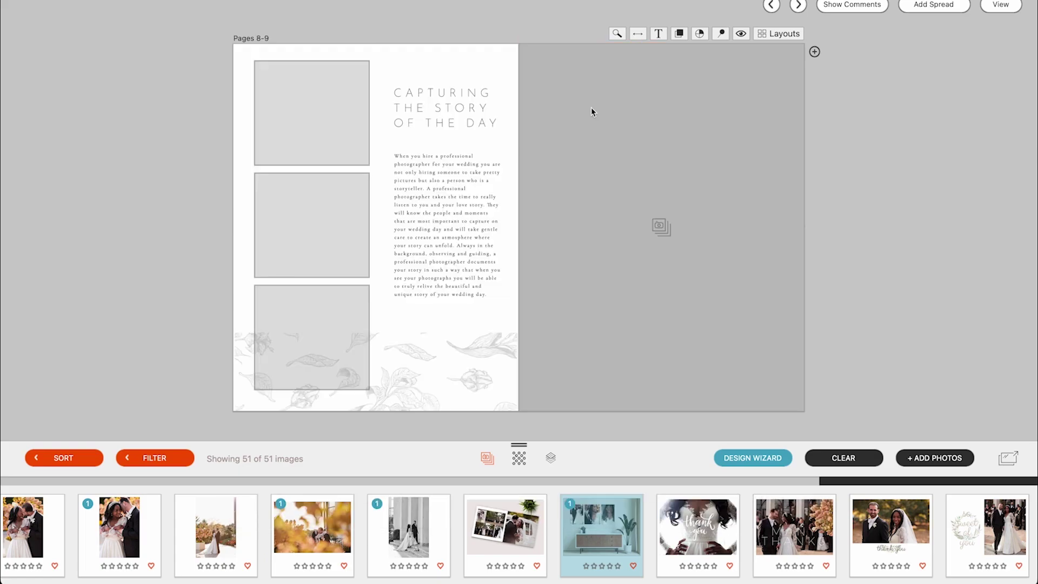
scroll(591, 108, down, 2)
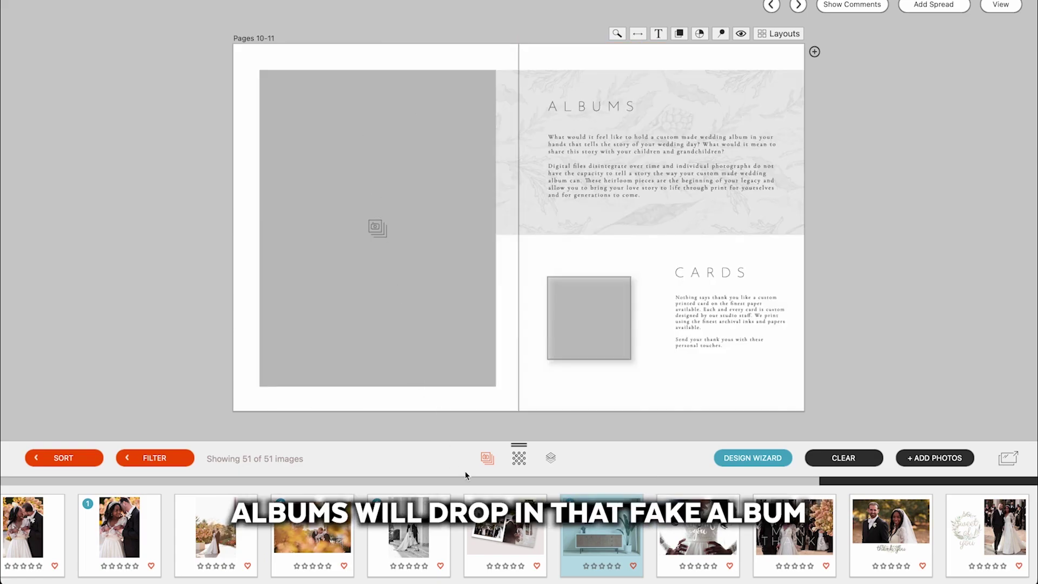
drag(513, 541, 362, 200)
click(353, 212)
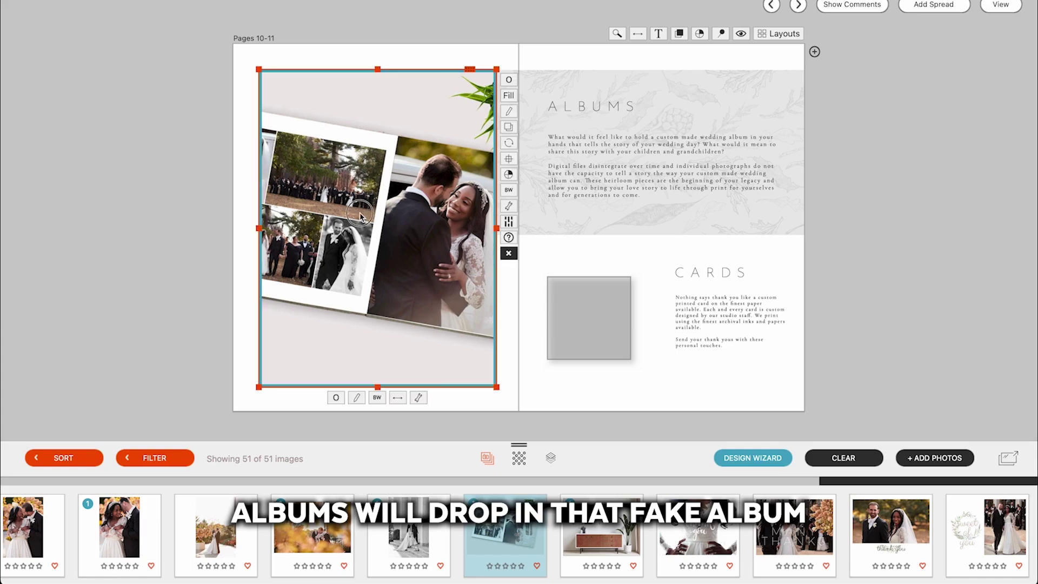
drag(965, 516, 589, 332)
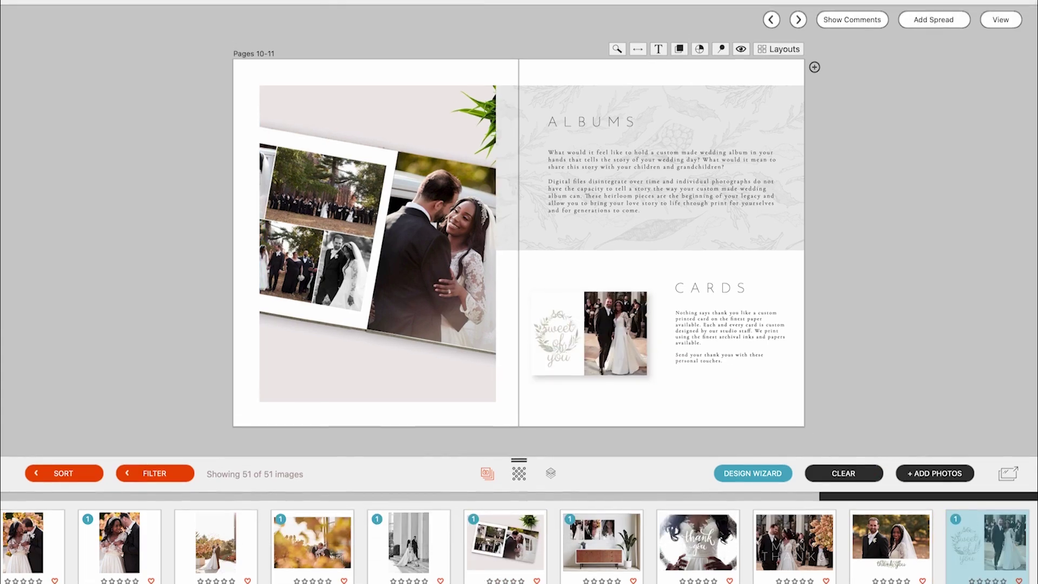
Open the Wedding Gift Cert v2 (for 6x8) card and save its size as 6x8 Card with Horizontal orientation
click(493, 56)
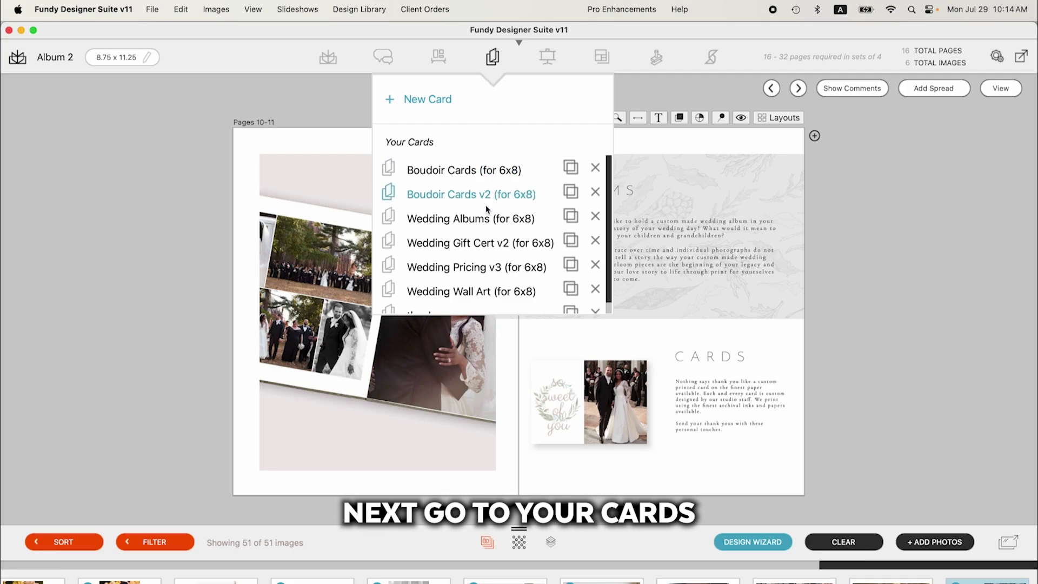
click(481, 243)
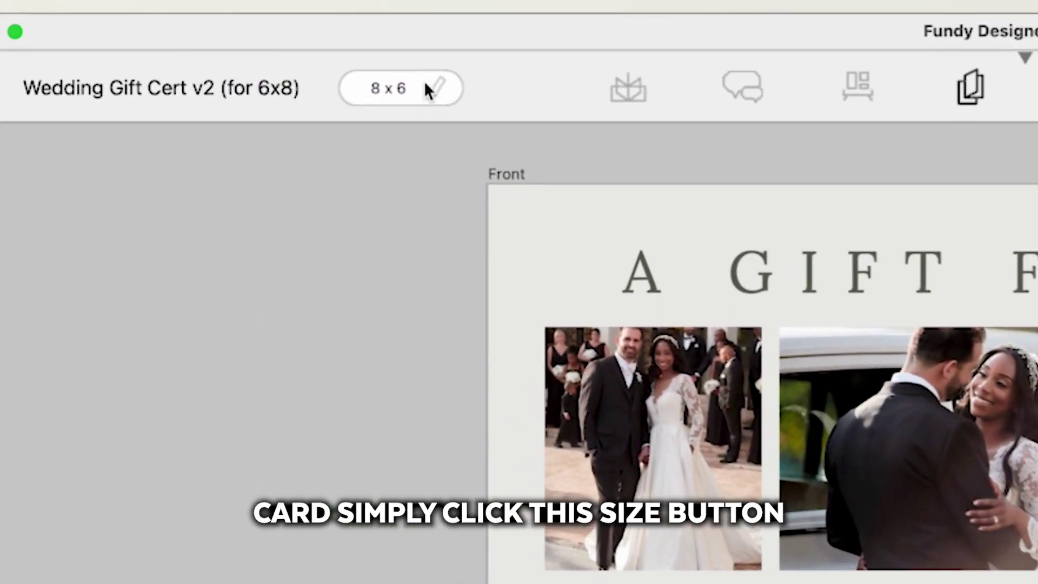
click(430, 89)
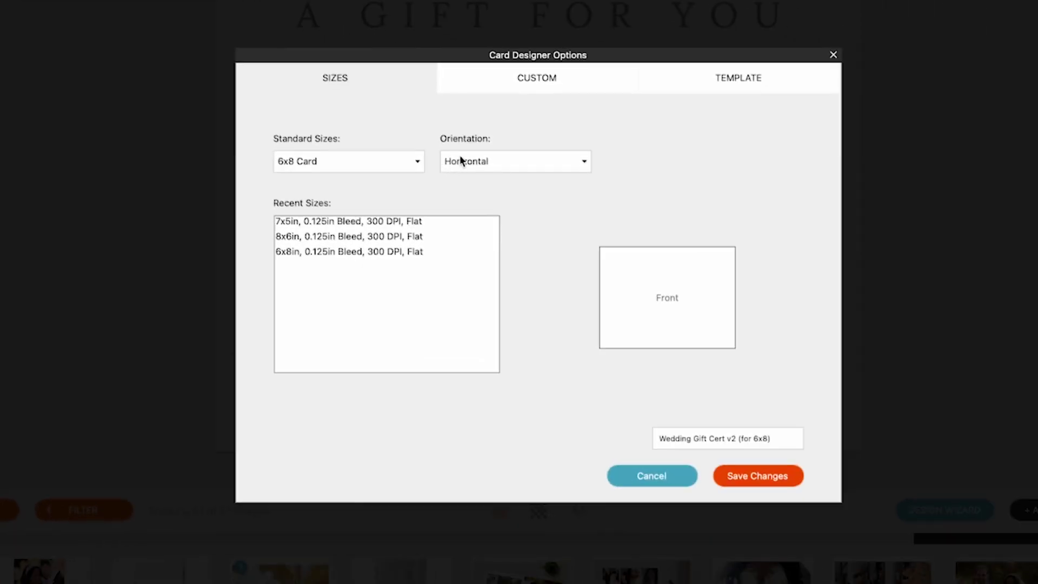
click(642, 311)
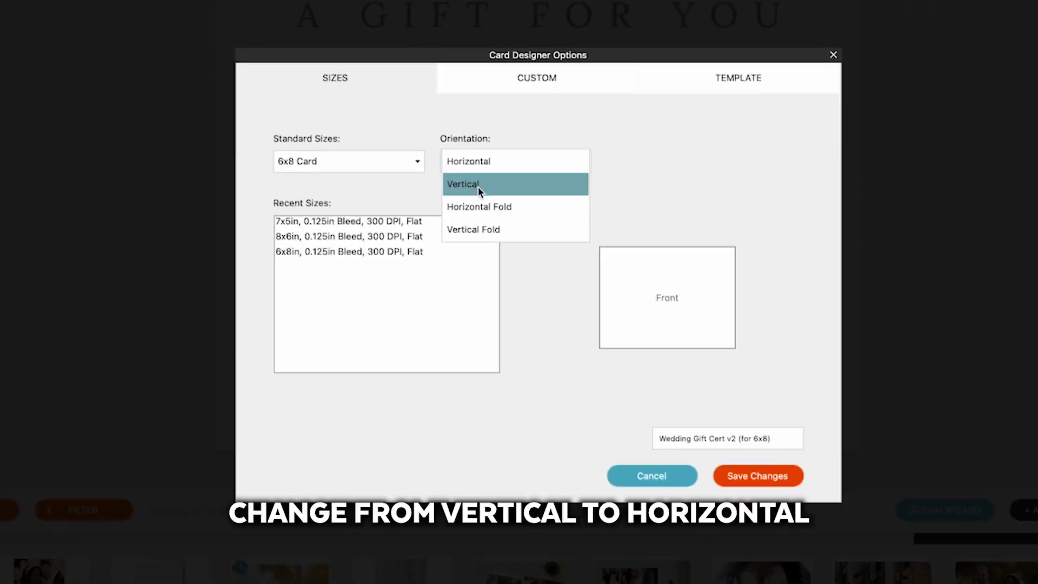
click(480, 164)
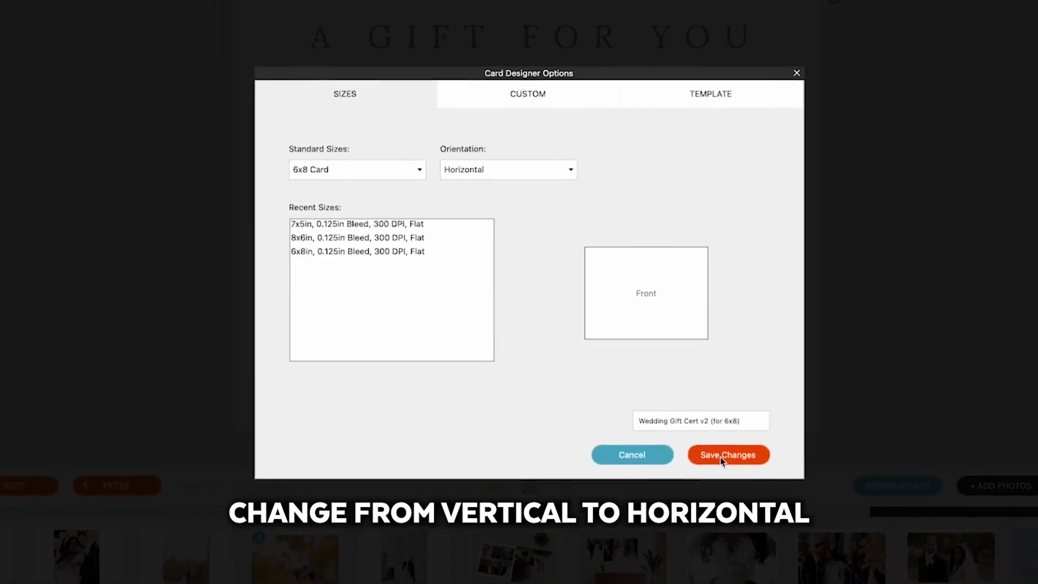
click(757, 476)
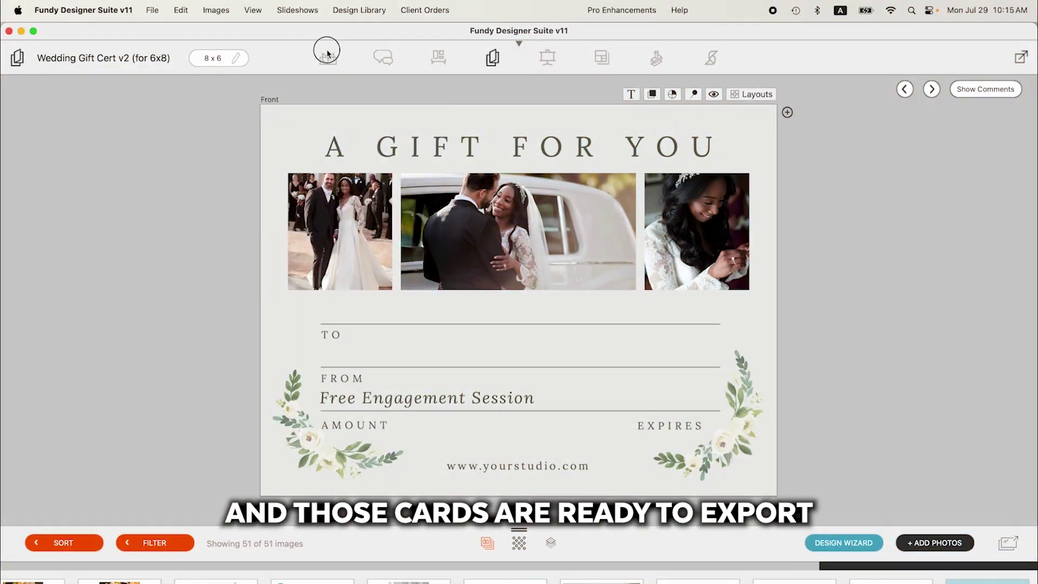
Return to the wedding magazine album and open its export options
click(328, 58)
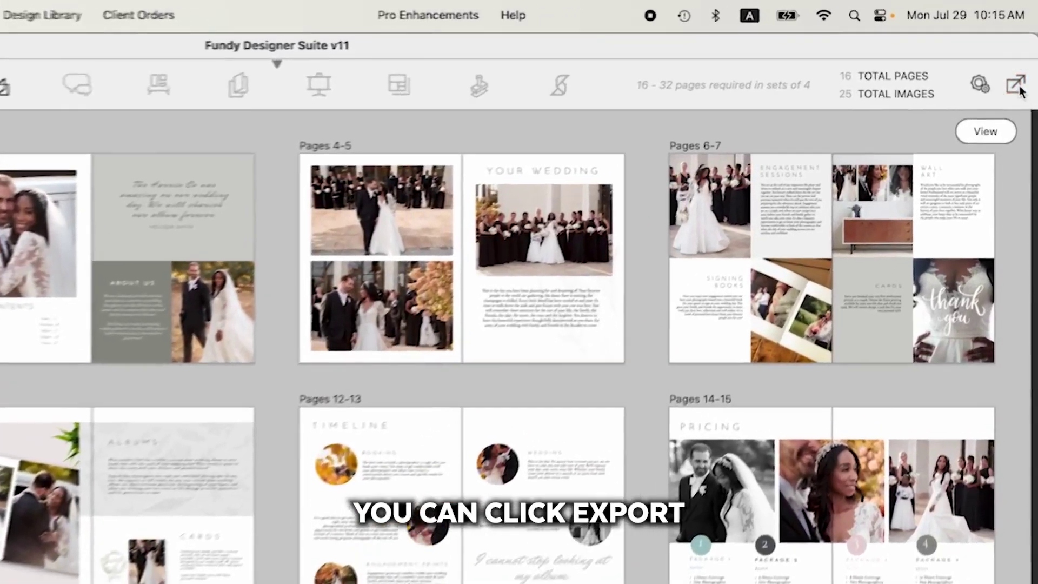
click(1021, 56)
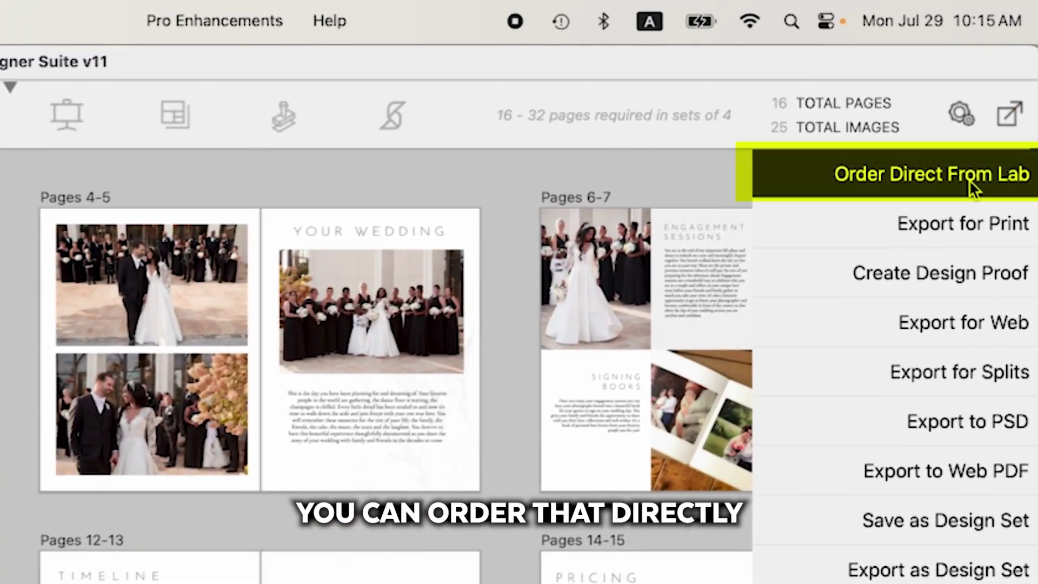